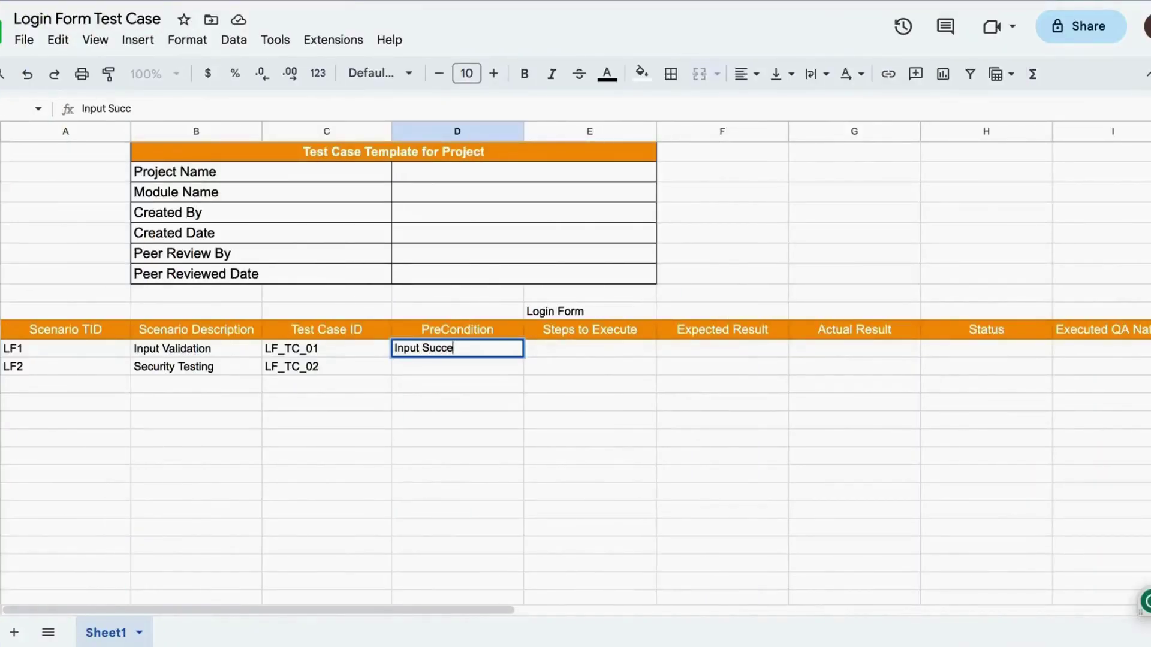
text(ss)
Step: Enter 'Input Success' for LF1 and 'Knowledge of basic SQL Injection Techniques' for LF2 in column D
key(Return)
text(Knowledge of basic SQ)
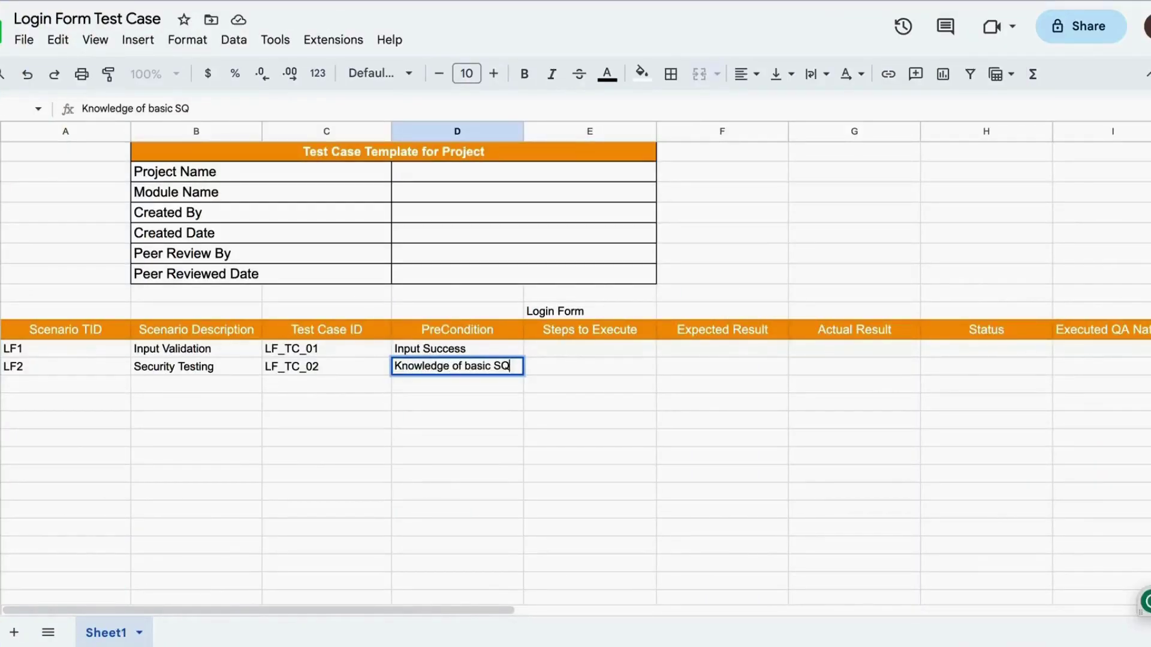
text(L Injection Techniques)
key(Tab)
key(Up)
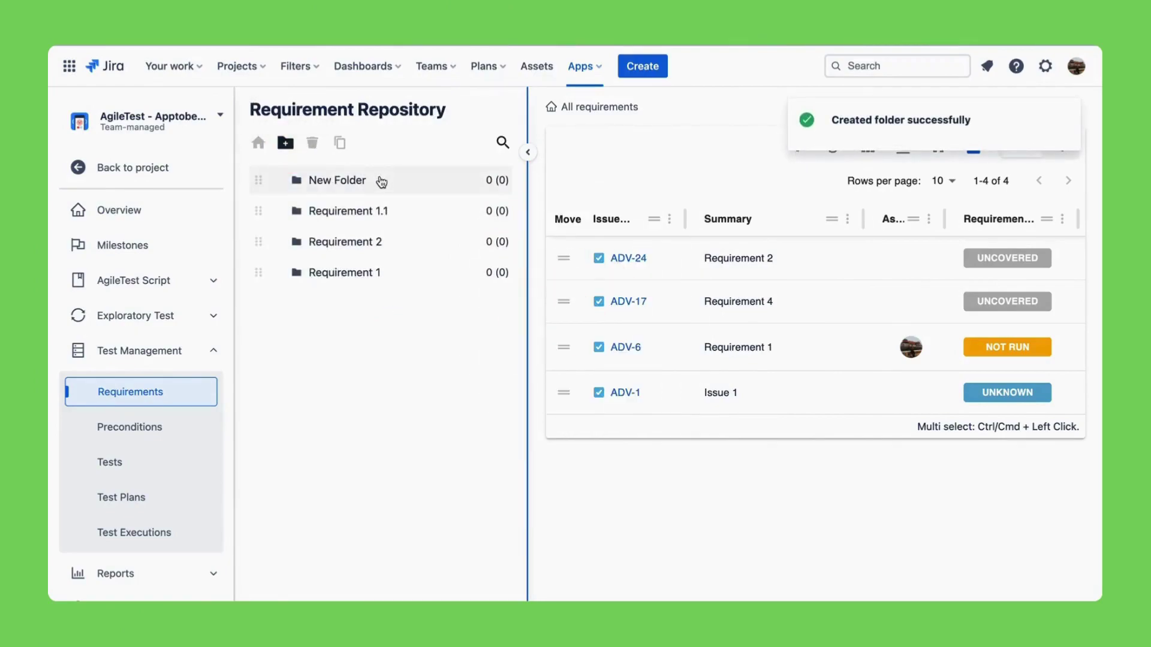
Step: Replace the 'New Folder' name with 'Login Form' and commit the rename
double_click(380, 180)
key(ctrl+a)
text(Lo)
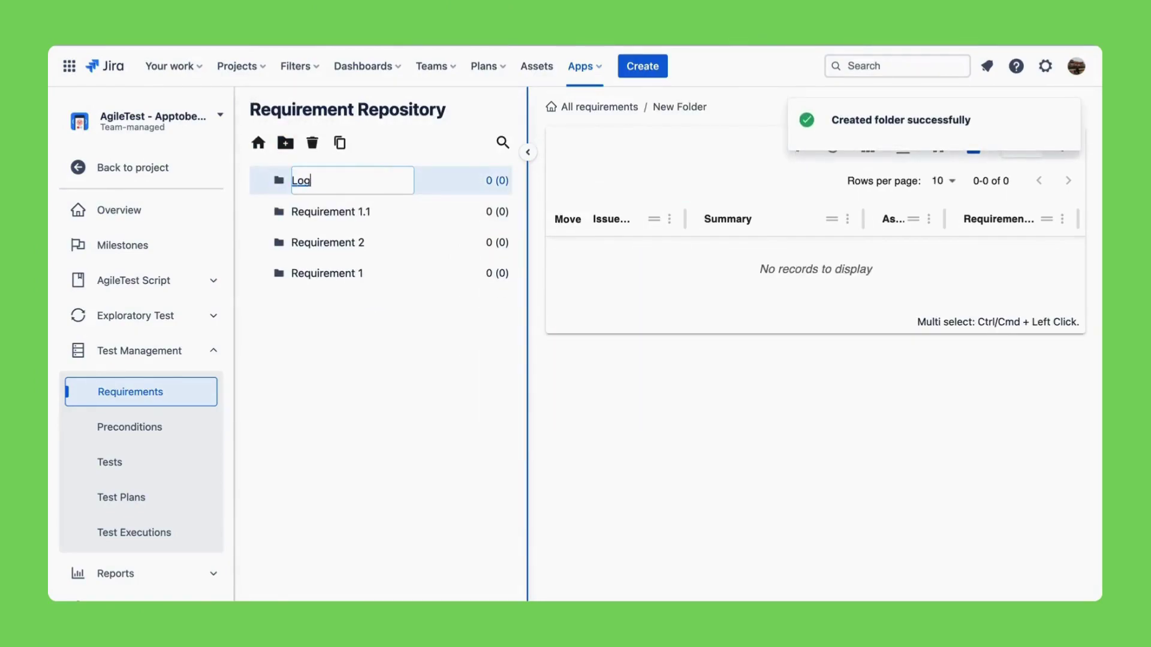
text(gin Form)
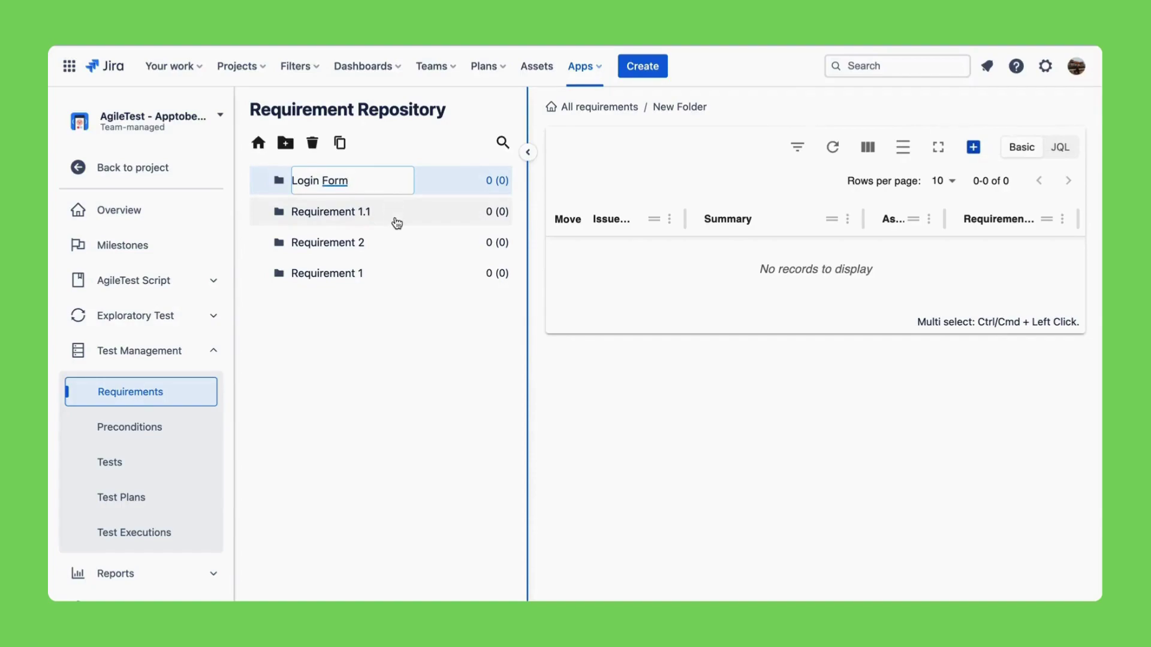
click(404, 314)
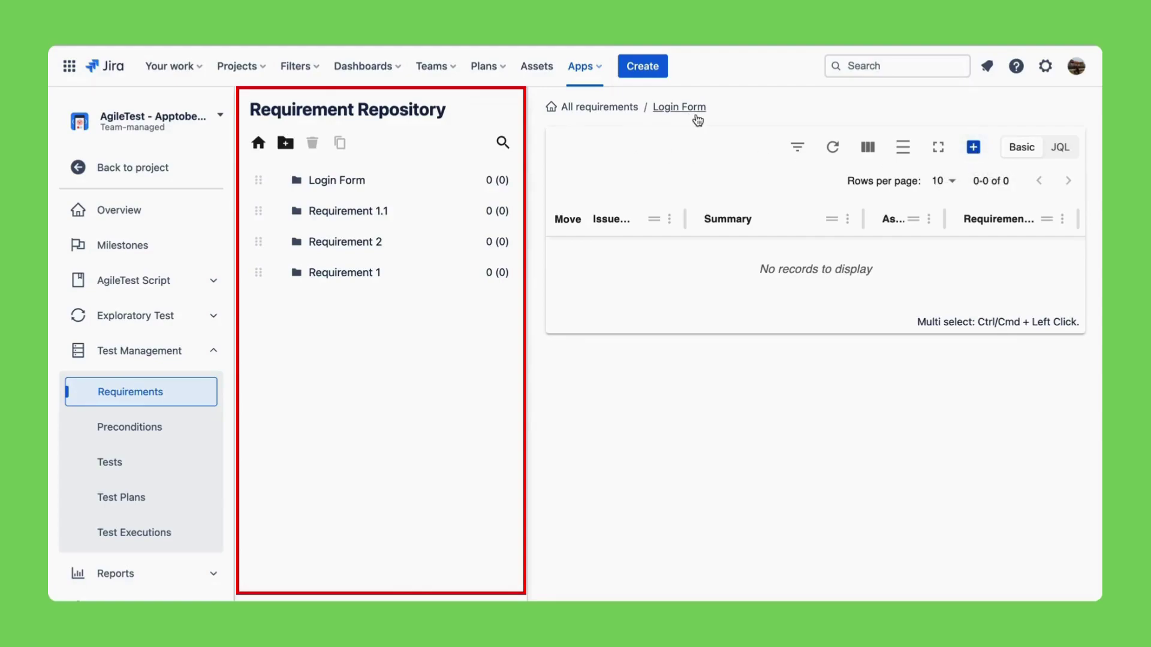
Step: Create the Task requirement 'Input Validation' with a summary and description in Login Form
click(973, 146)
click(985, 184)
text(Input Validation)
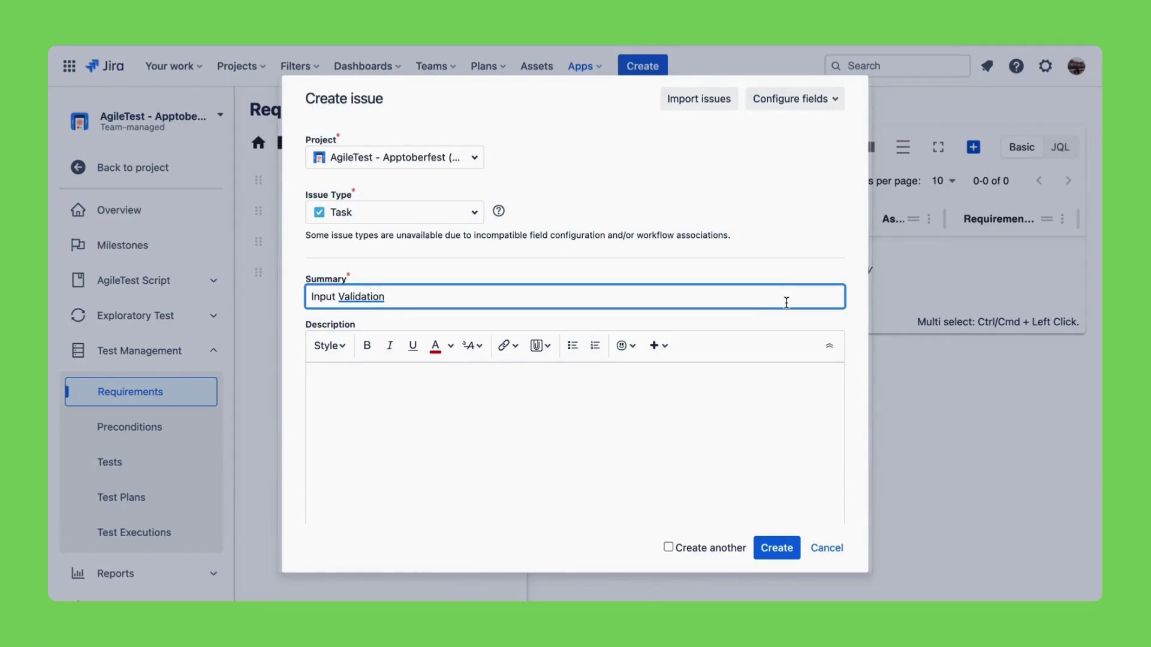
key(Tab)
text(H)
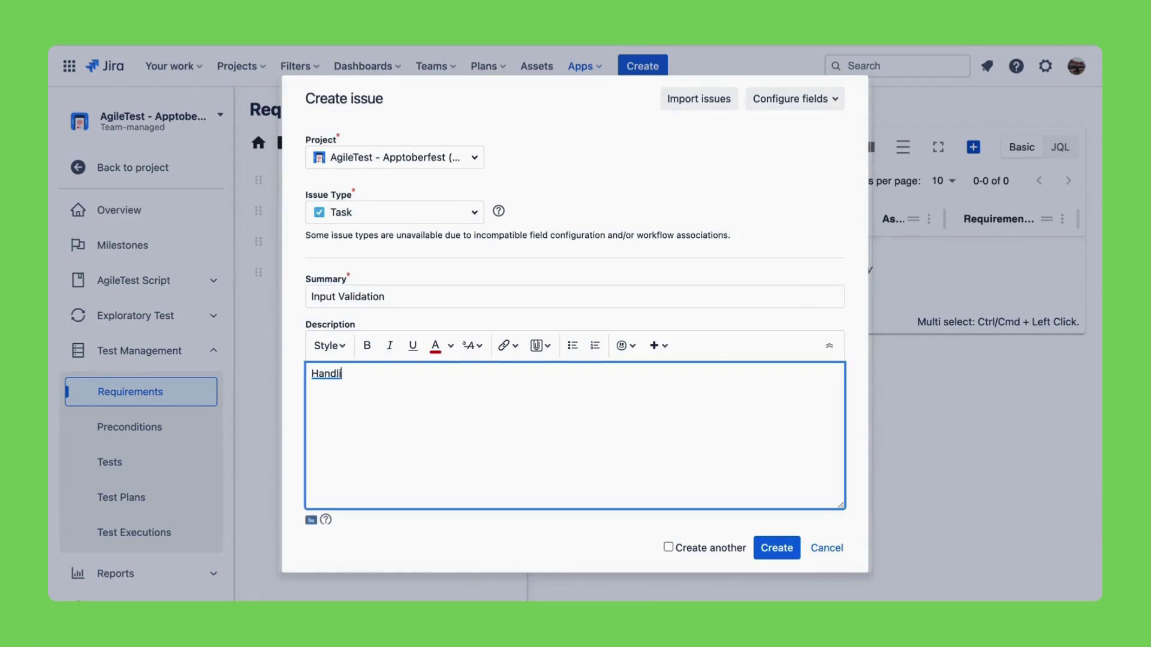
click(777, 548)
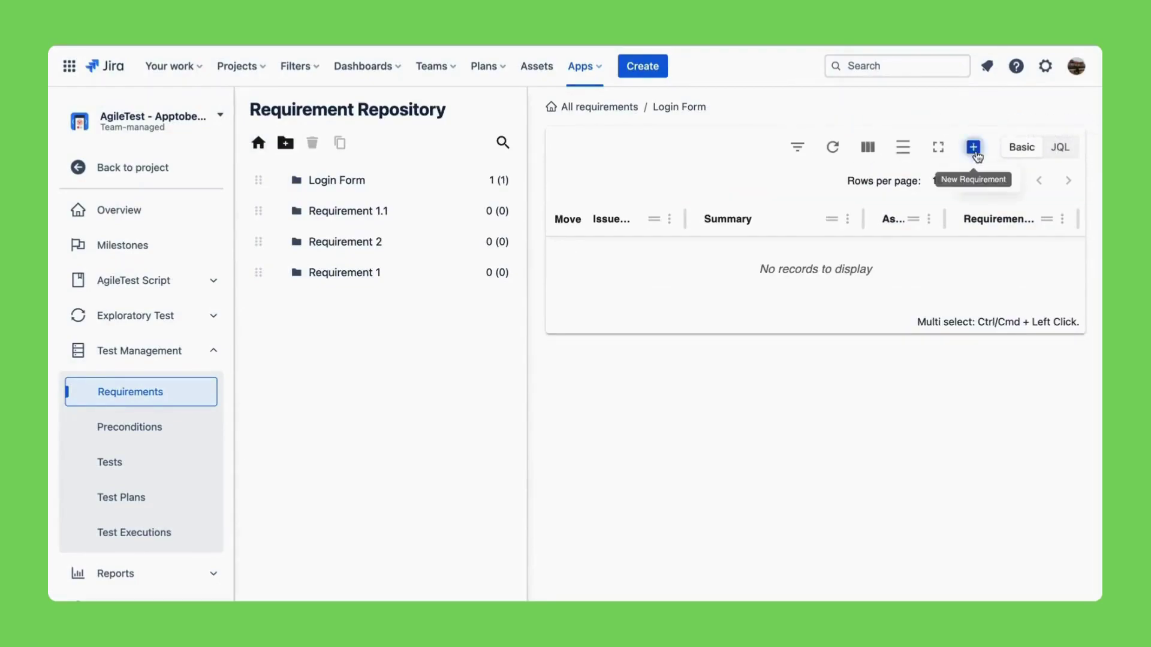
Step: Create a second requirement, 'Security Testing', with its summary and description
click(973, 146)
text(Security Testing)
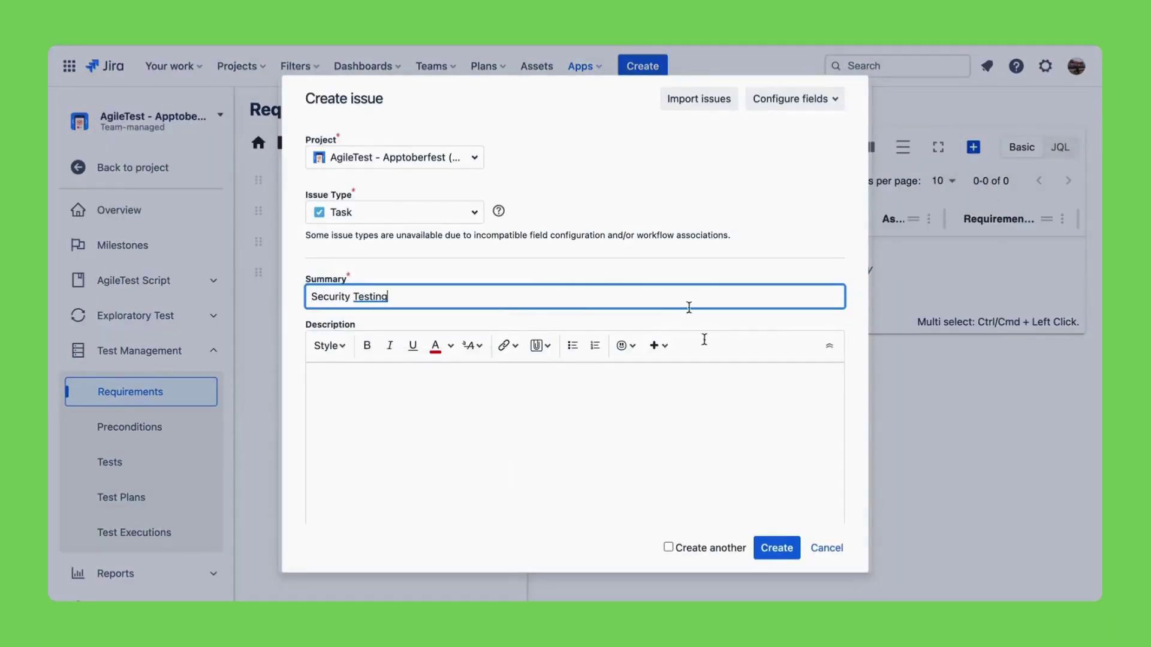
key(Tab)
text(Acc)
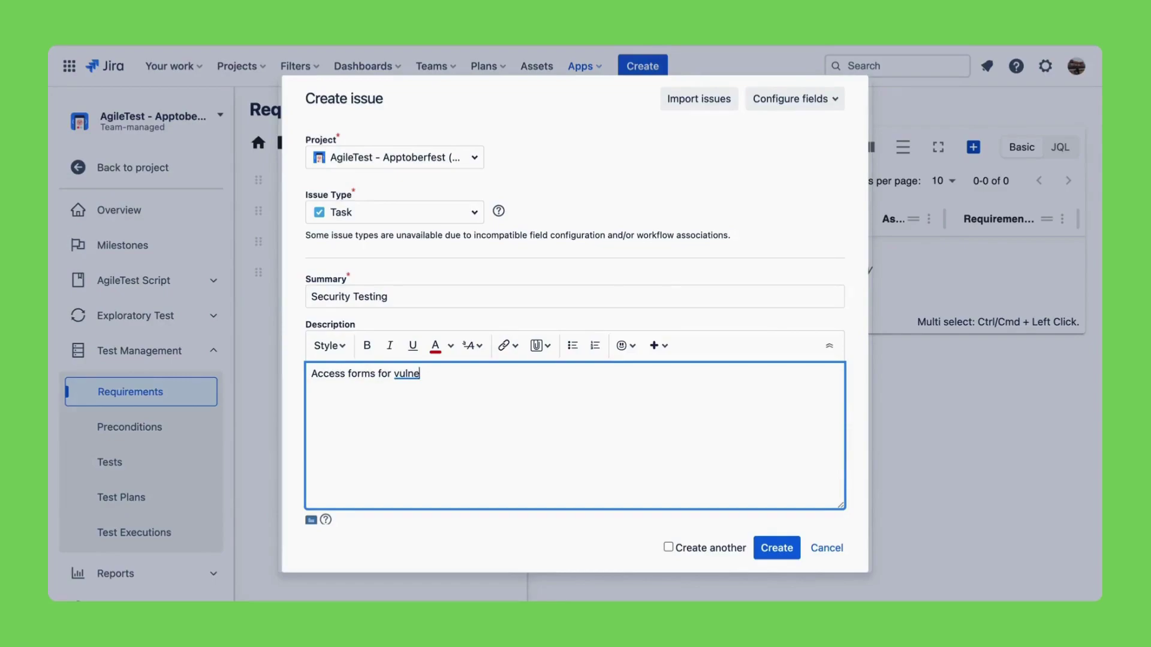
click(775, 548)
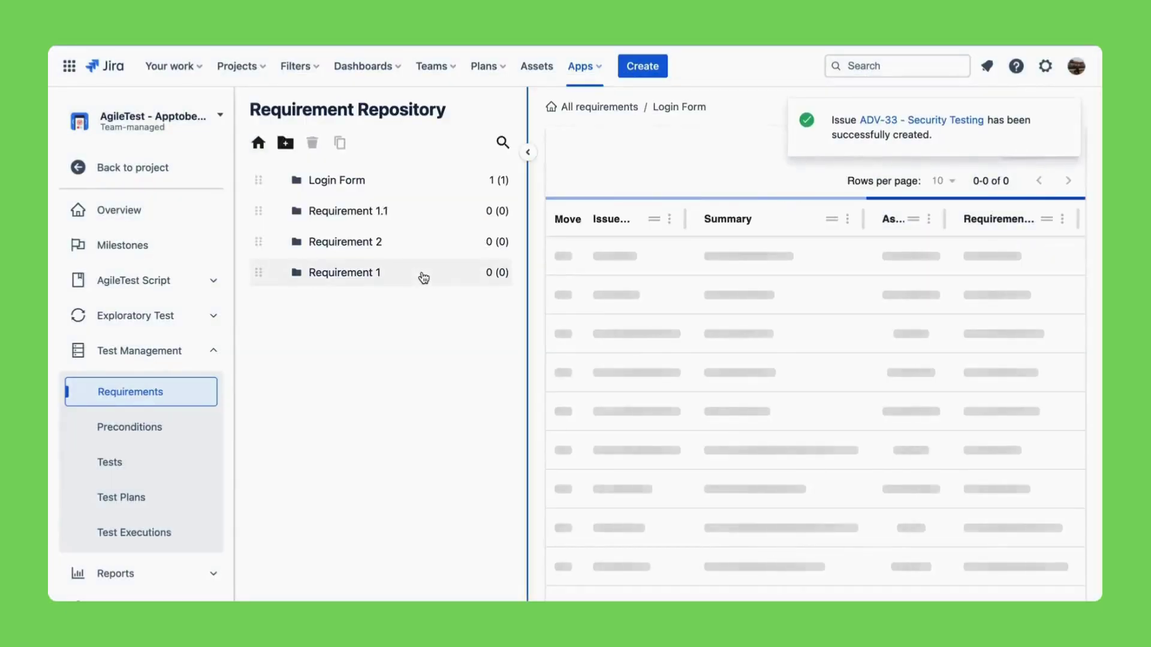
Step: Refresh the Login Form requirements list and open Security Testing (ADV-33)
click(382, 185)
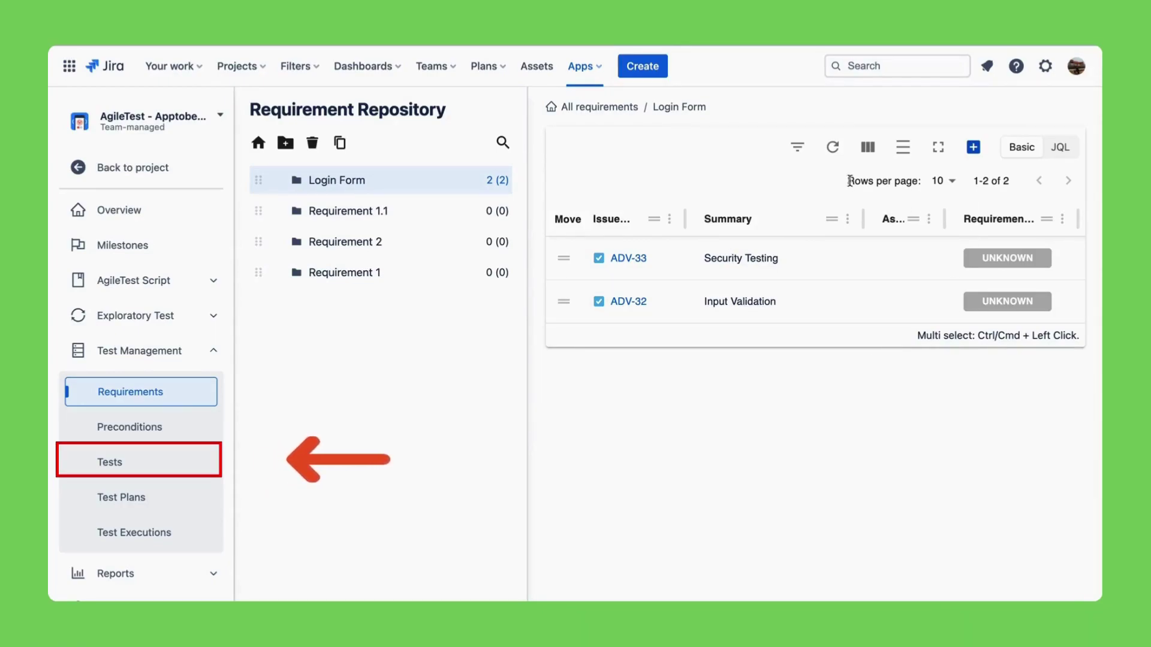
click(834, 150)
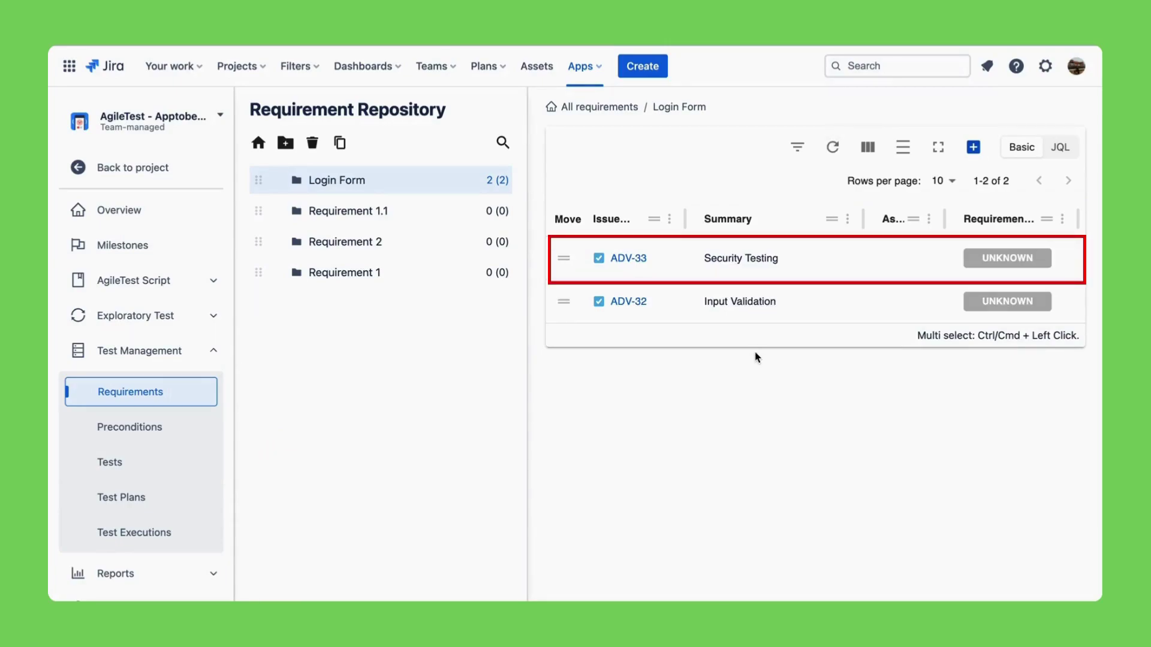
click(635, 259)
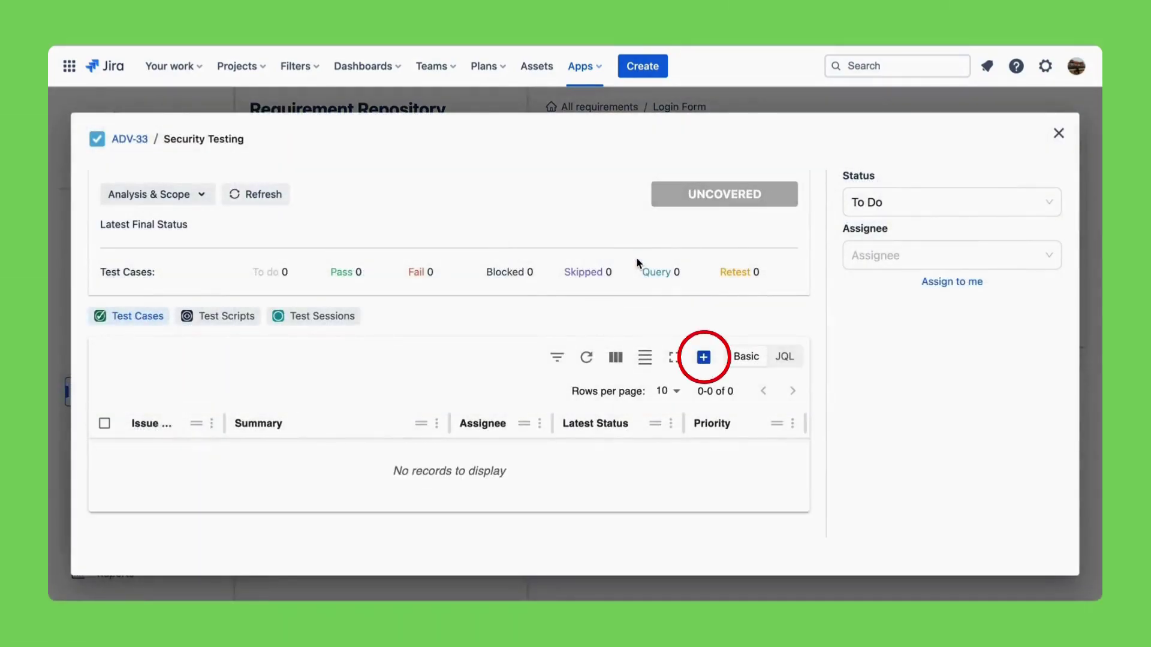
Step: Create the new test case TC_Security_01 with a description from requirement ADV-33
click(704, 359)
click(720, 391)
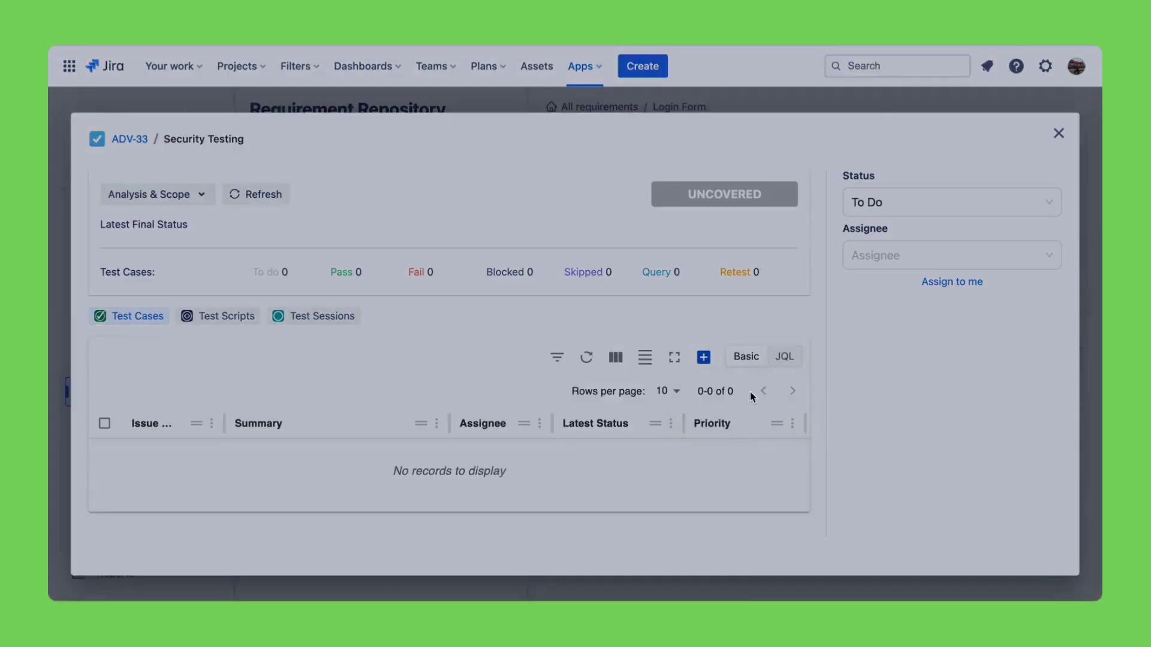
text(TC_Security_01)
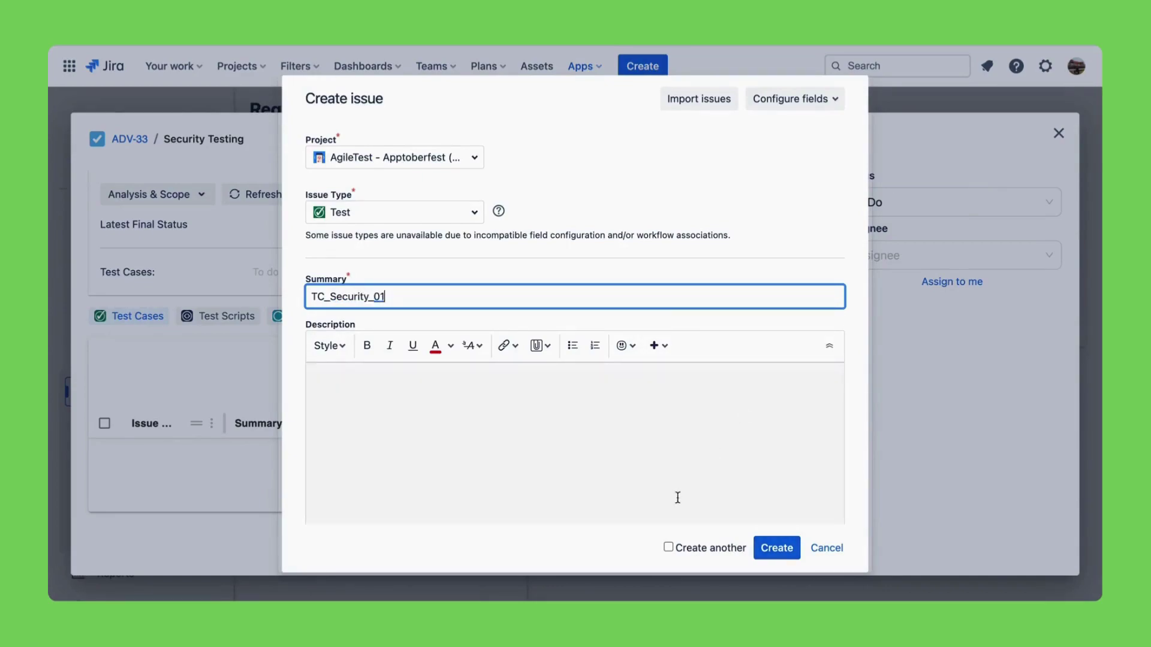
click(676, 496)
text(SQL Injection Vulnerabil)
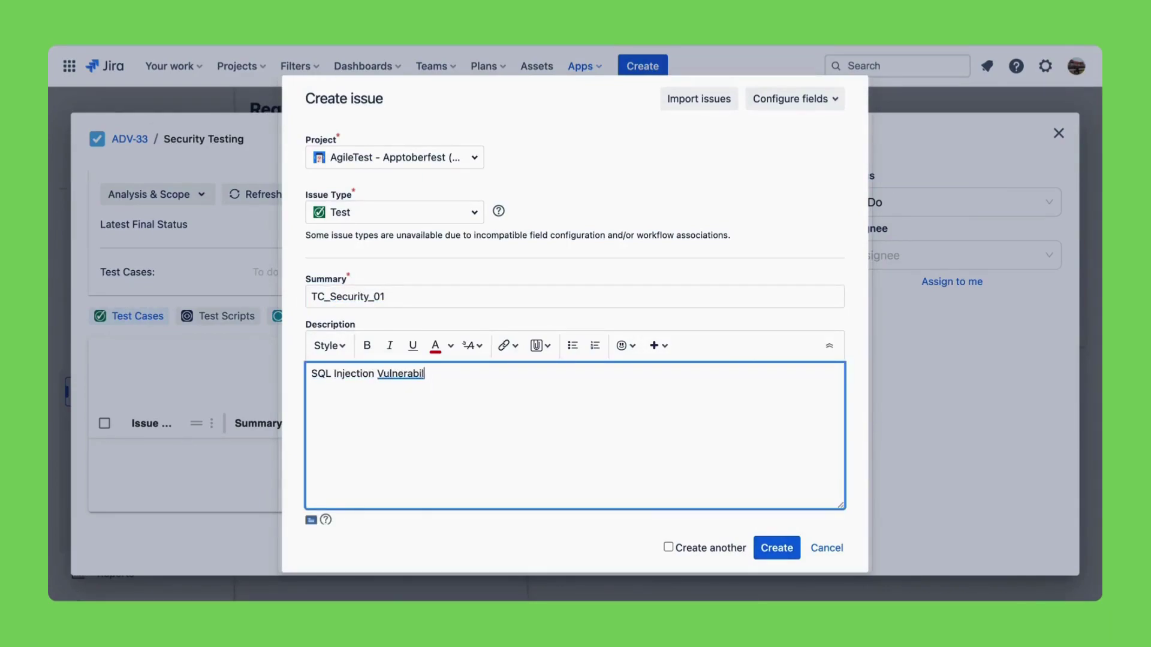
text(rm)
click(786, 551)
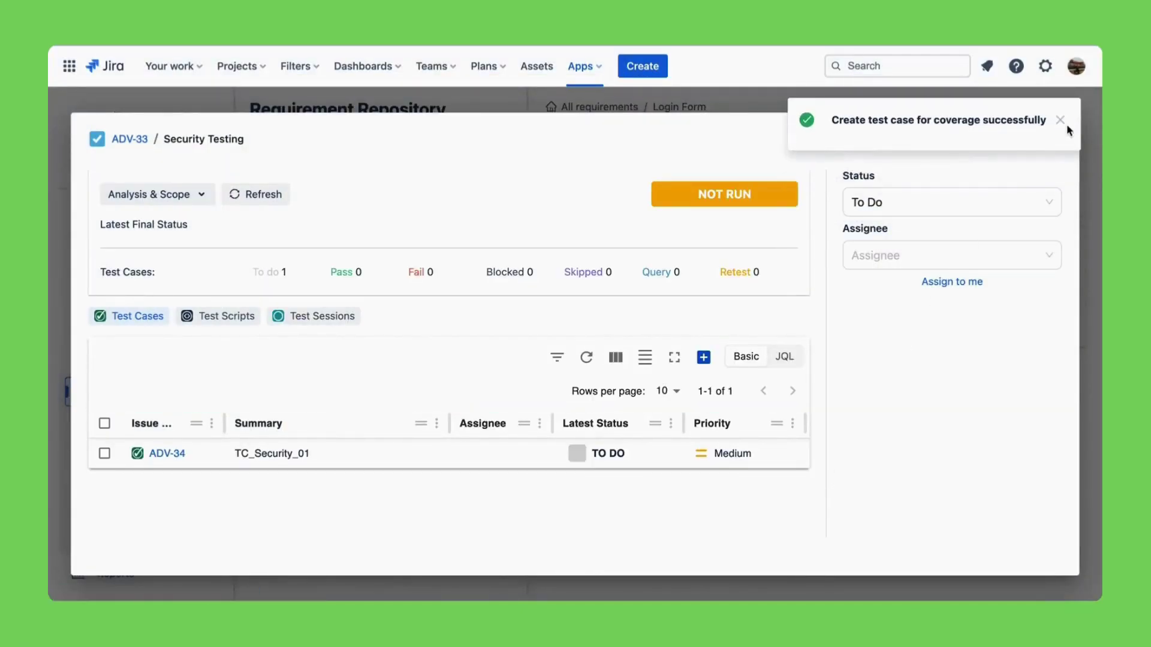
Step: Create the new test case TC_InputValidation_01 from Input Validation requirement ADV-32
click(1053, 130)
click(644, 301)
click(704, 358)
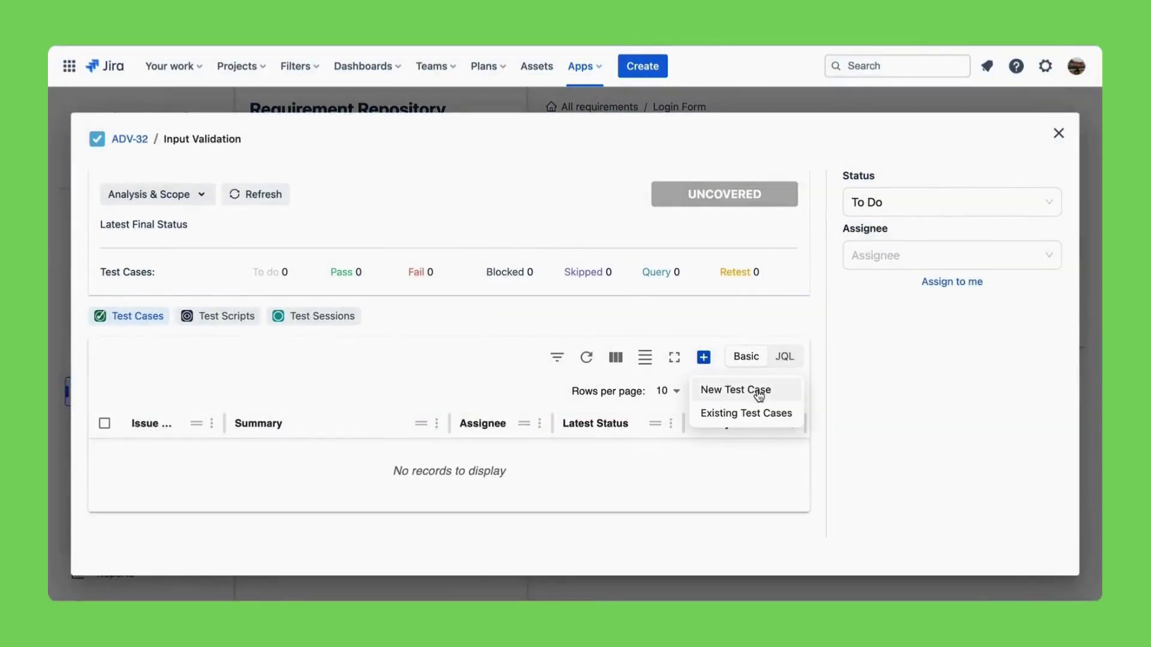
click(759, 395)
text(TC_Input)
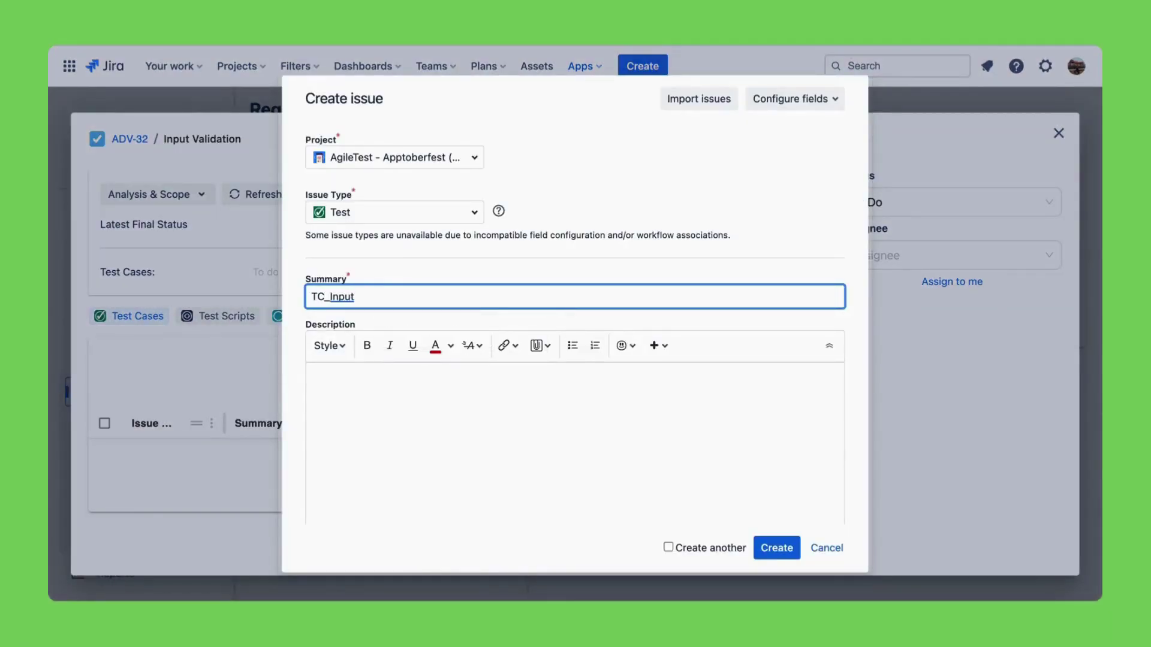
text(Validation_01)
click(753, 458)
text(Input Validation)
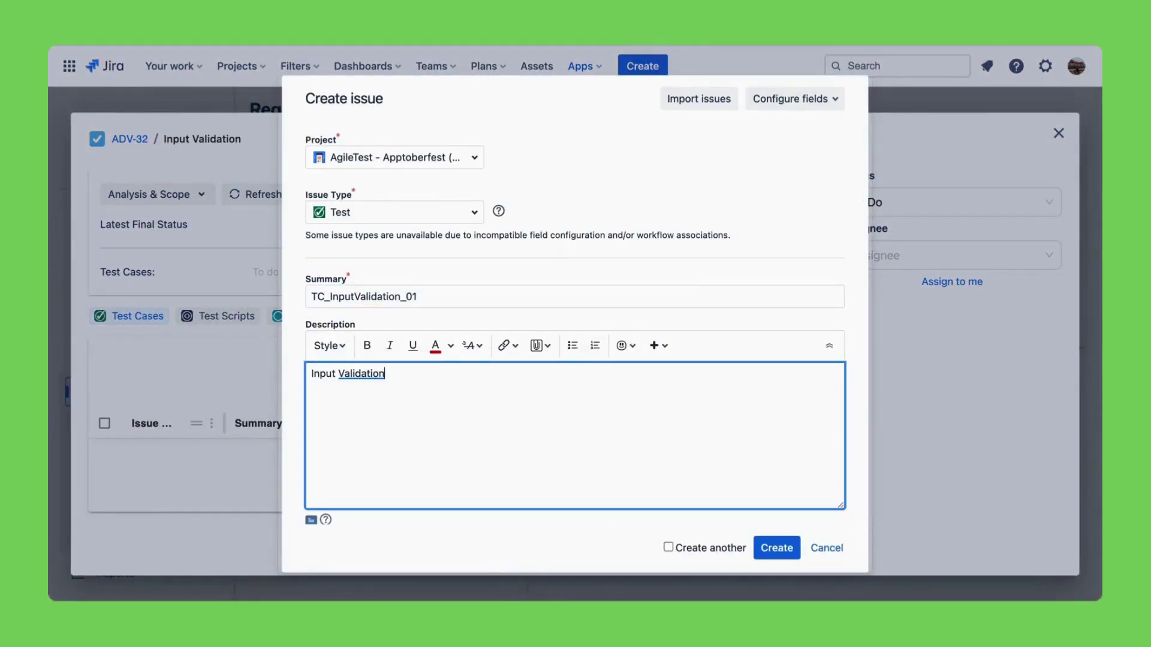
text(form)
click(776, 548)
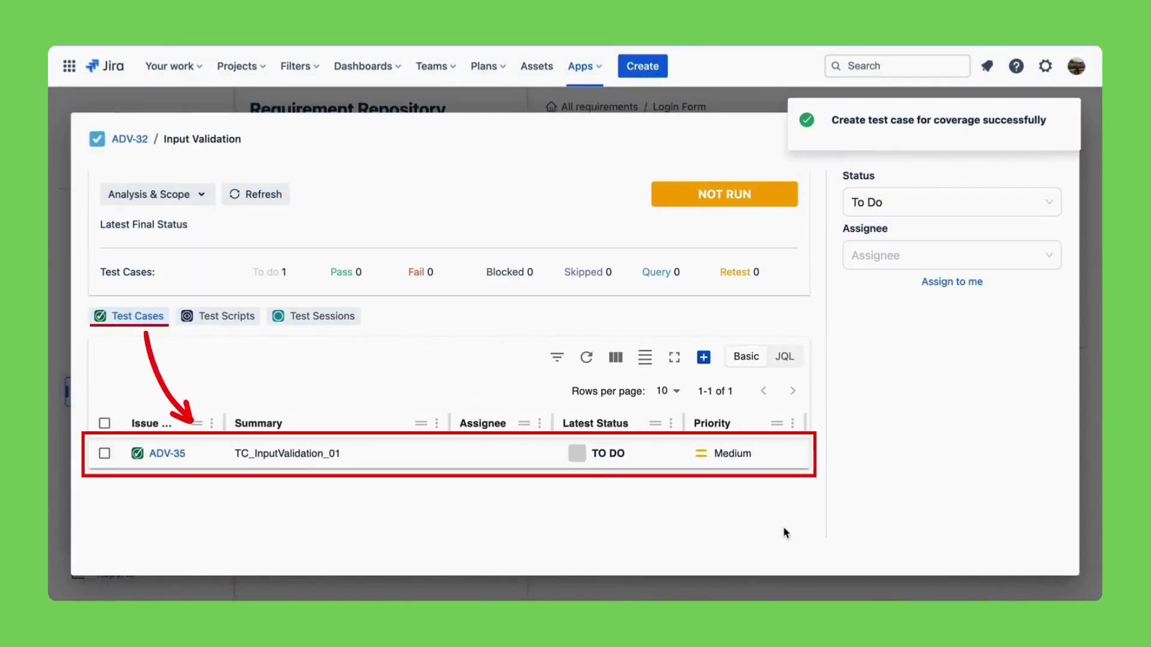
Step: Open TC_InputValidation_01 and save its first test step, Navigate Login Page
click(167, 454)
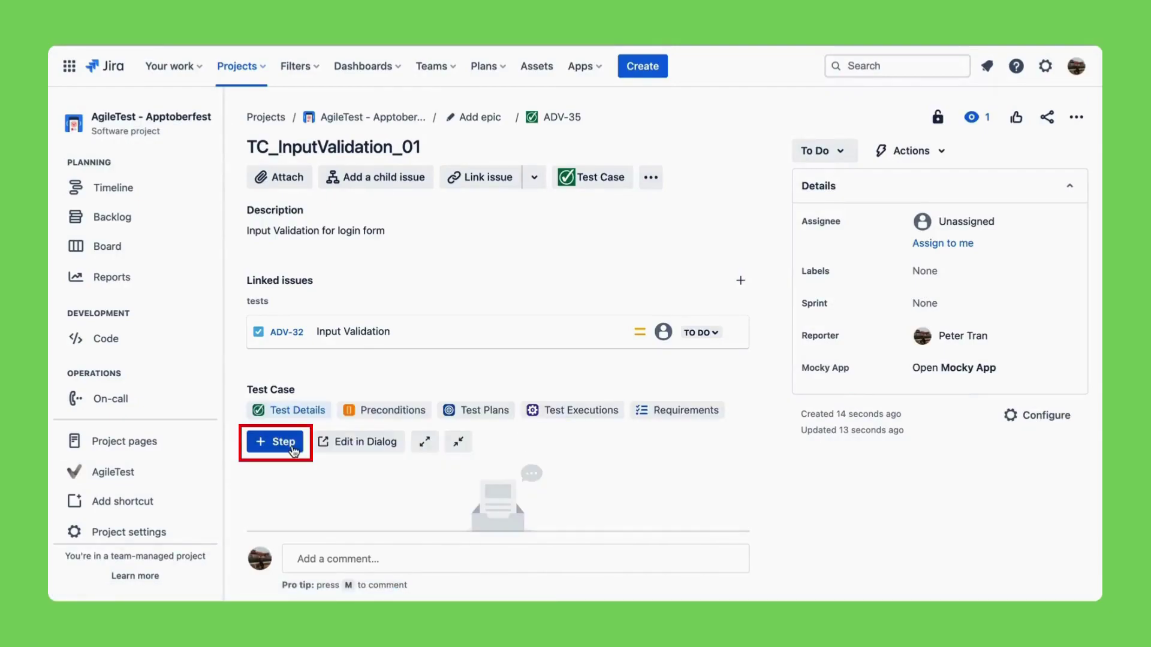
click(284, 442)
scroll(365, 170, down, 2)
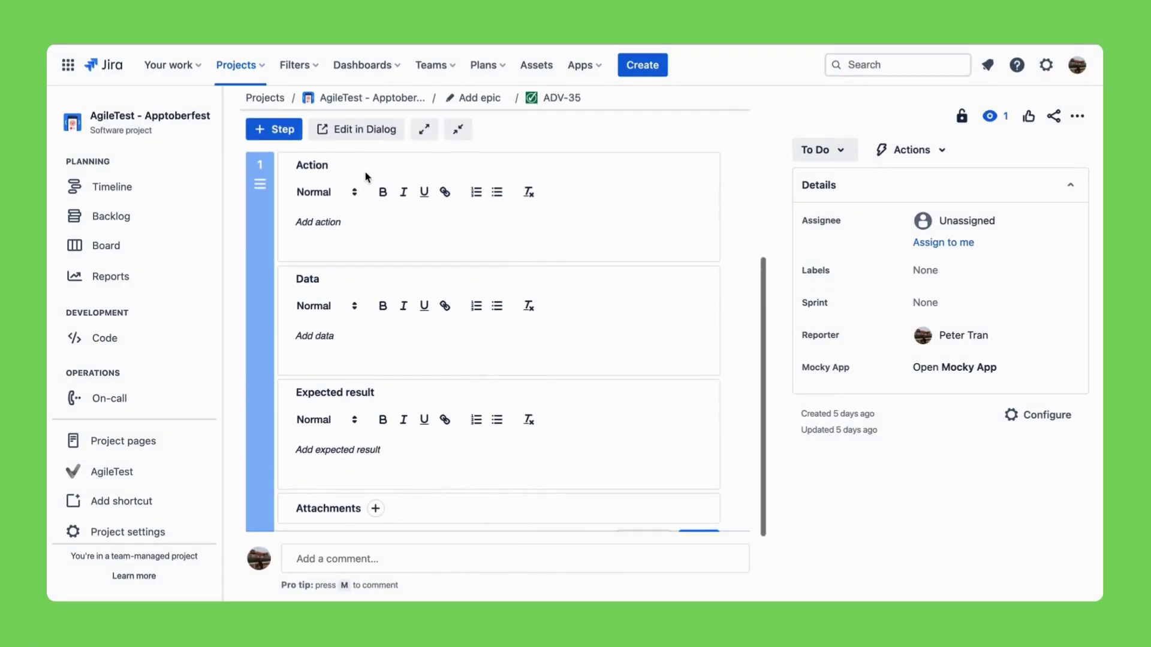
click(329, 200)
text(Navigate Login Page)
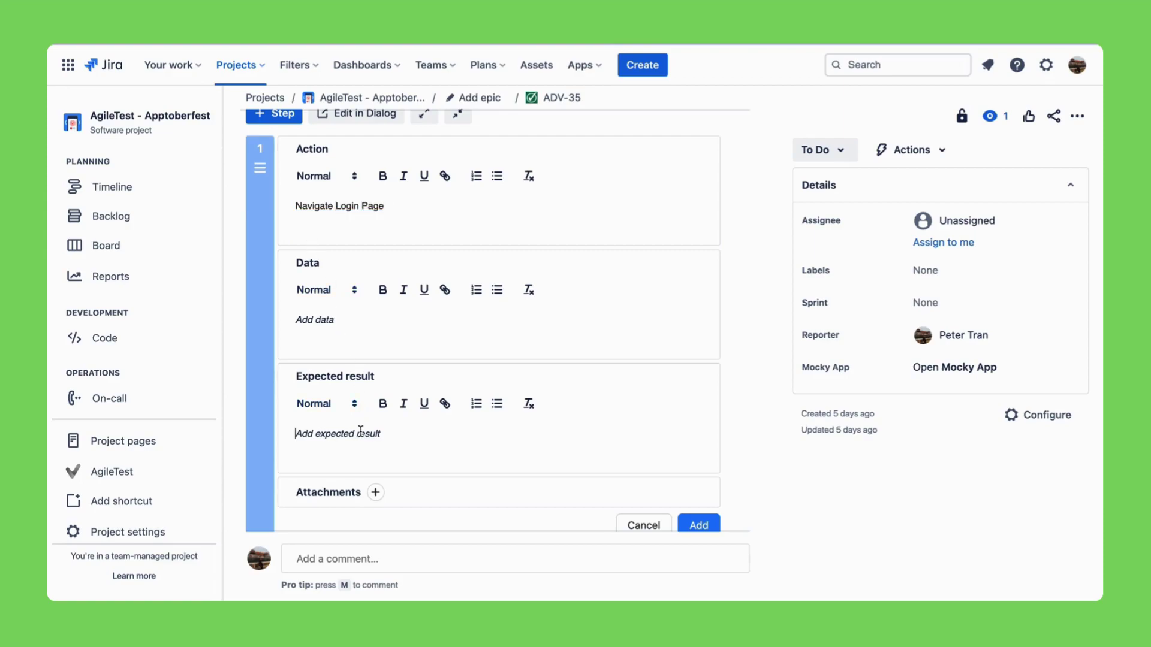
text(Expected)
scroll(470, 496, down, 1)
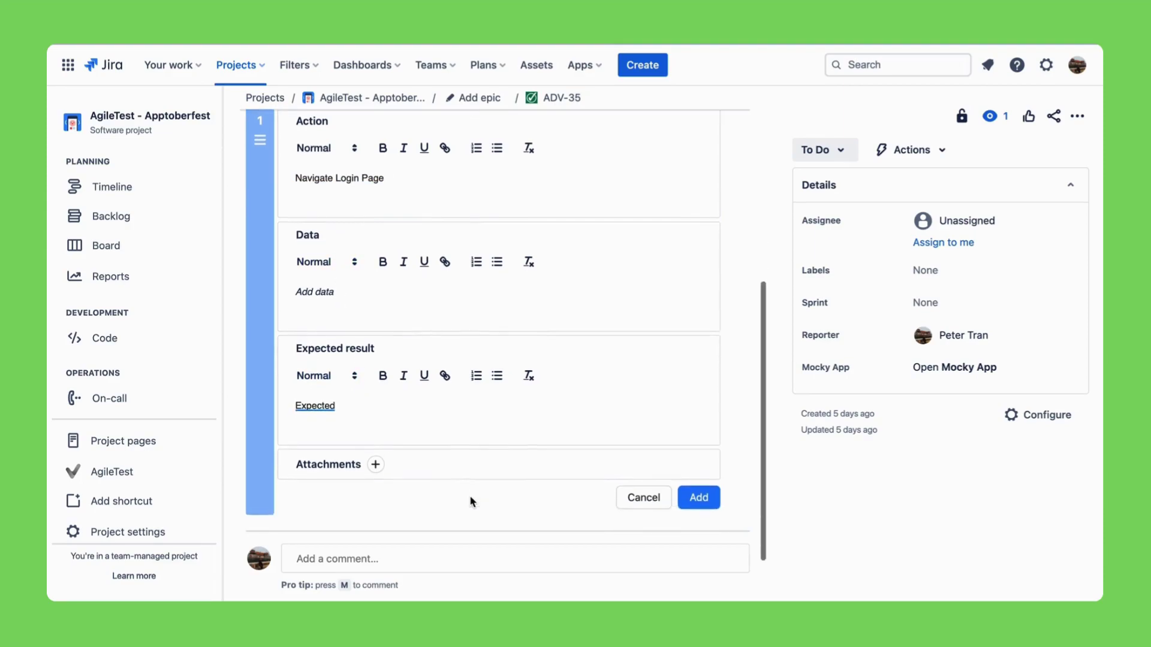
click(694, 494)
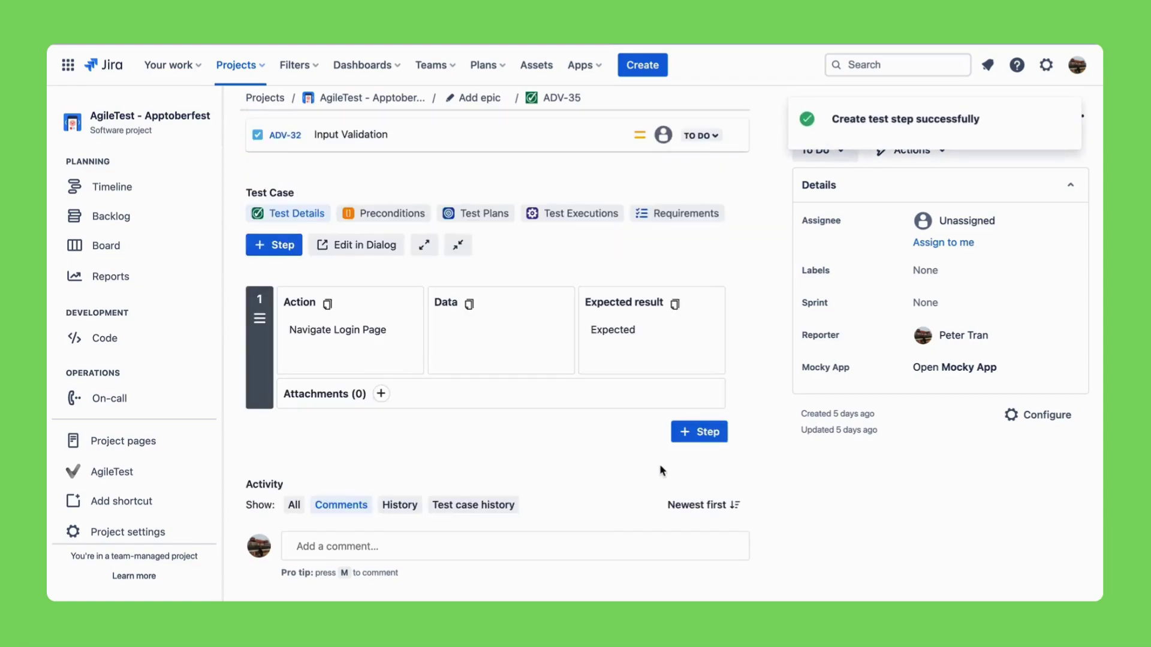
Step: Add step 2: 'Username Field: Enter SQL Injection Code', expecting Approved/Disapproved
click(699, 432)
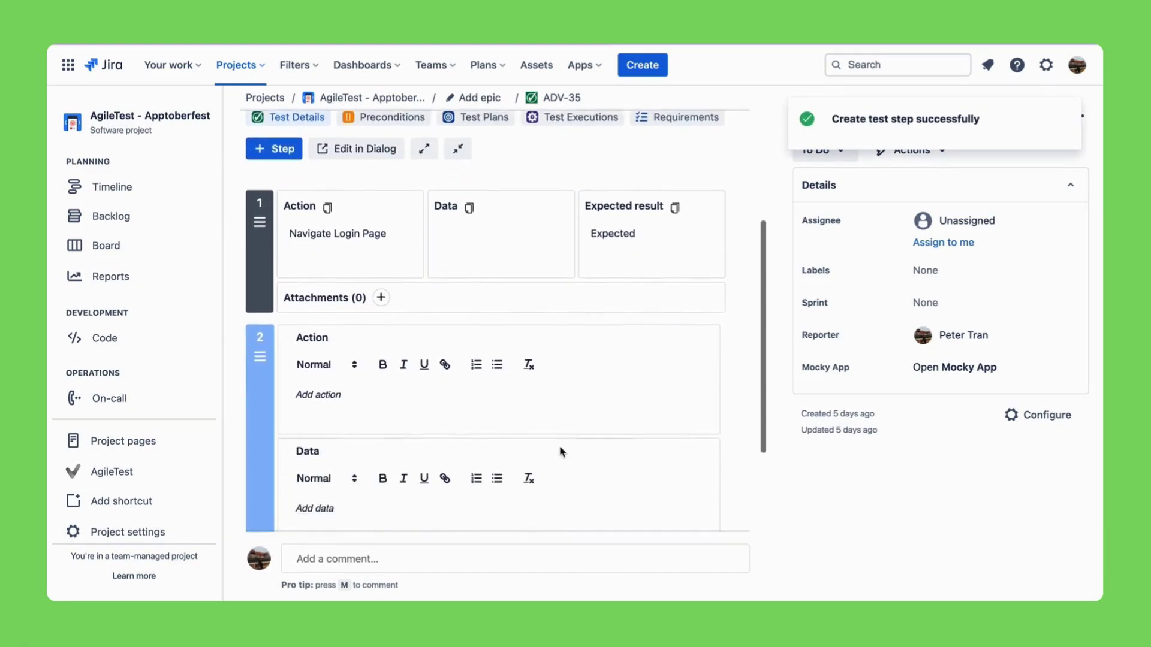
click(351, 211)
text(Username Field: Enter SQL Injection Code)
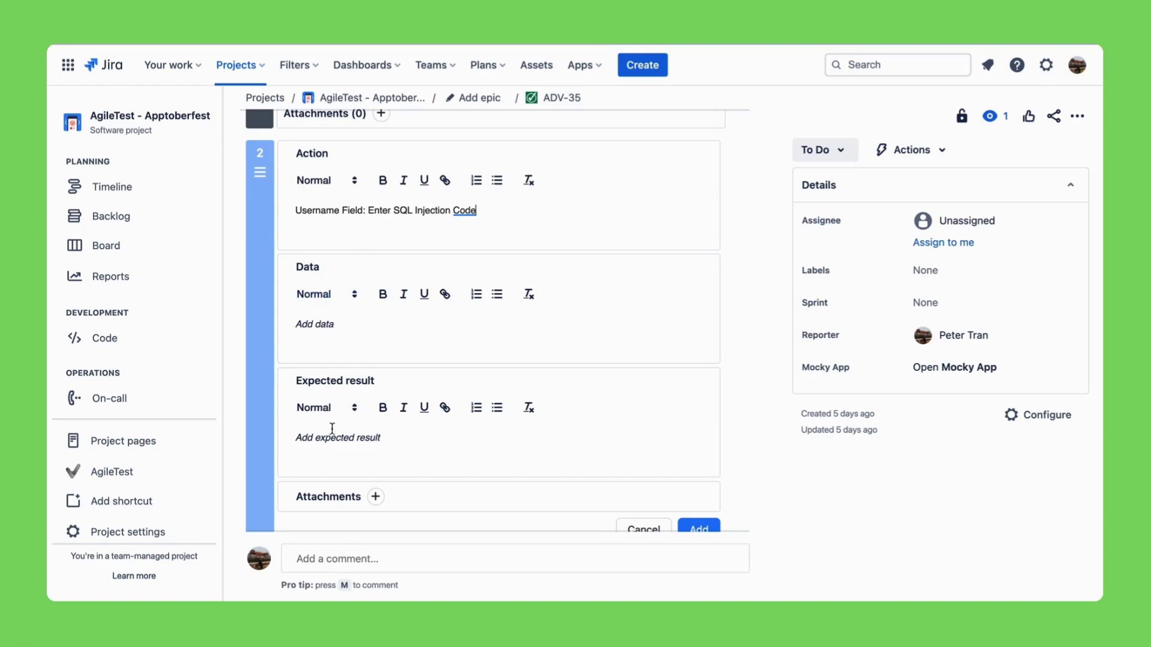
click(332, 431)
text(Approved/Disapproved)
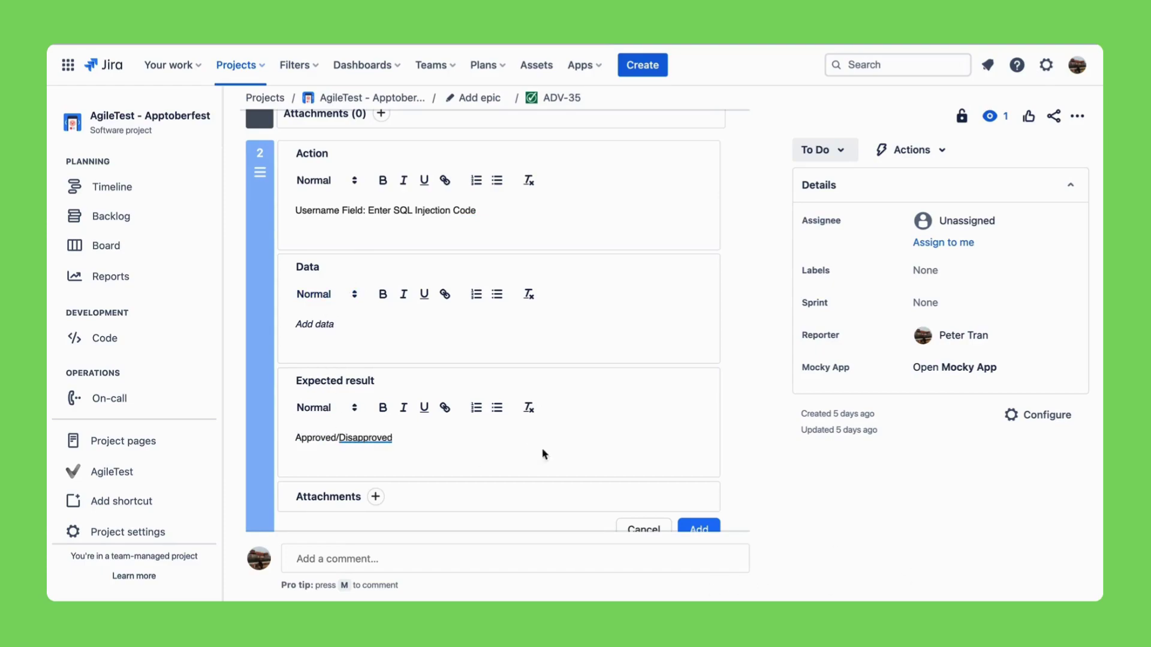
scroll(541, 454, down, 1)
click(690, 476)
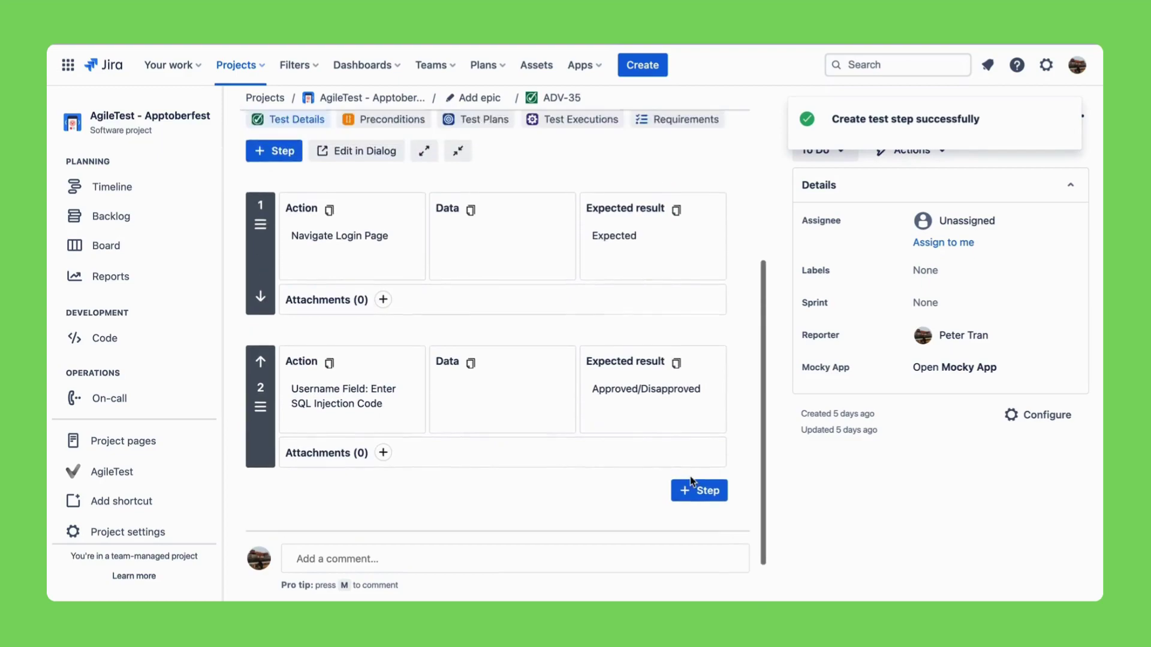
scroll(692, 482, up, 5)
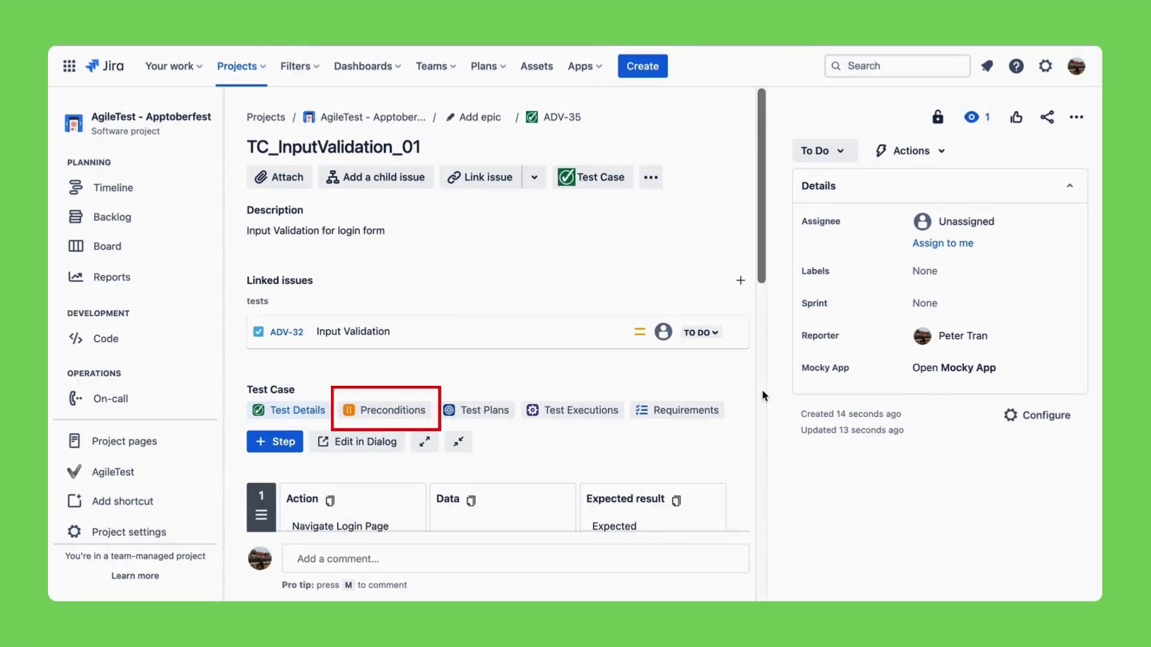
Step: Create the precondition 'Knowledge of basic SQL Injection Techniques' from ADV-35's Preconditions tab
click(394, 410)
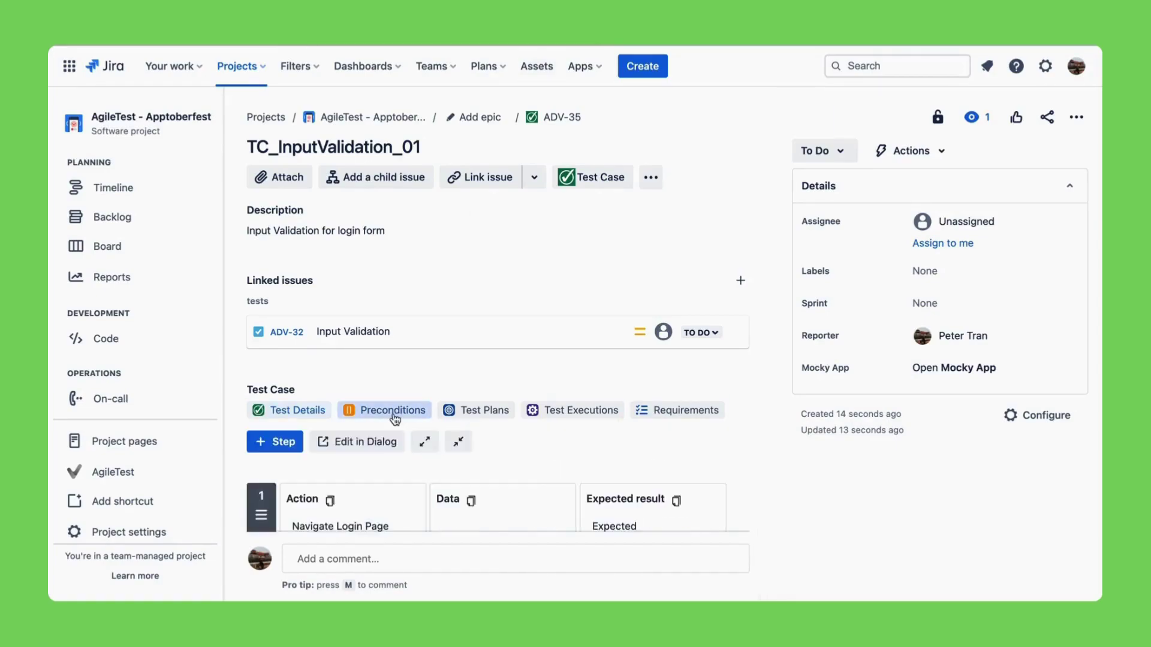
scroll(689, 297, down, 3)
click(729, 306)
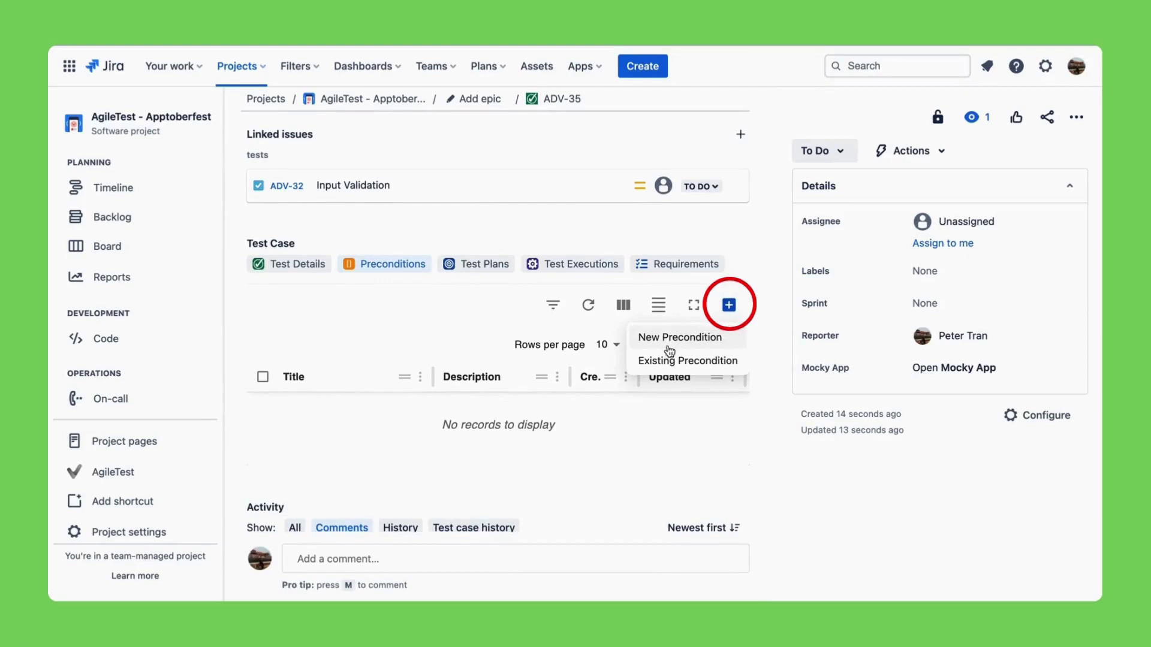
click(679, 337)
text(Kno)
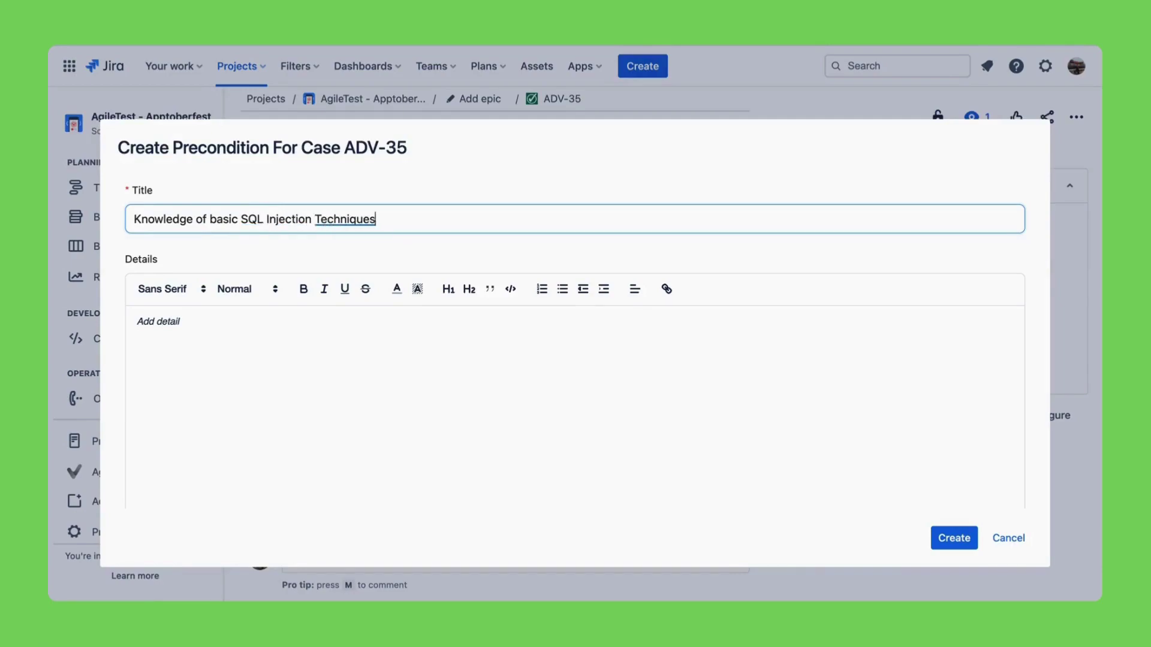
click(951, 540)
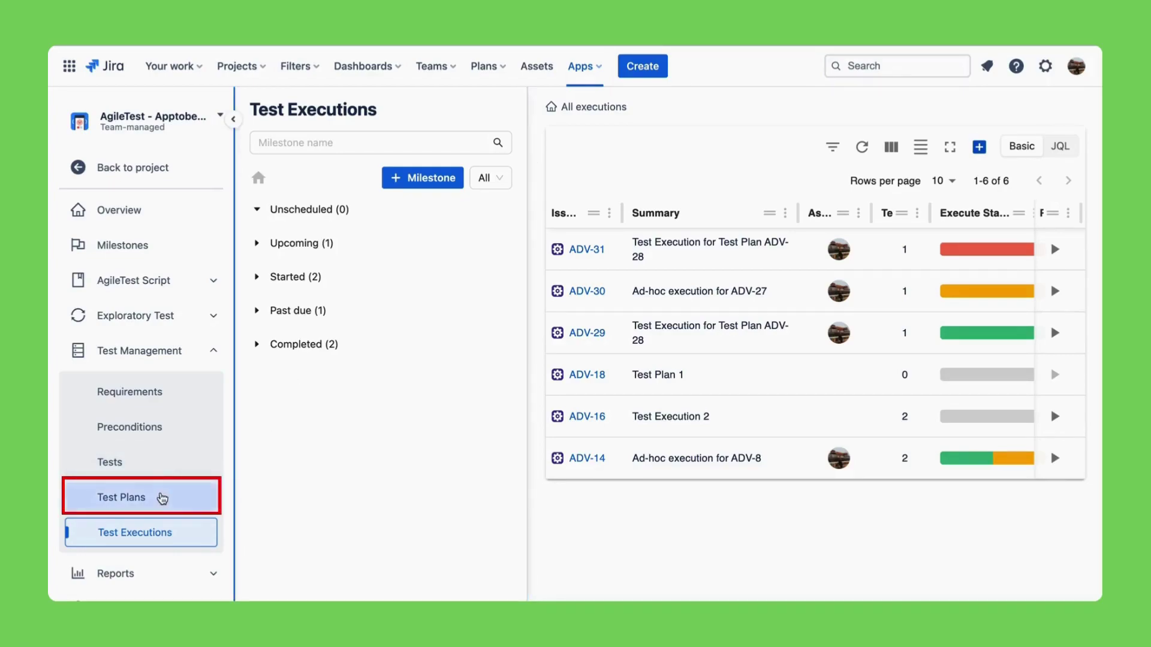
Step: Create test plan 'Login Form Validity' from Test Plans, dated Nov 24–25, 2023, and open ADV-36
click(162, 499)
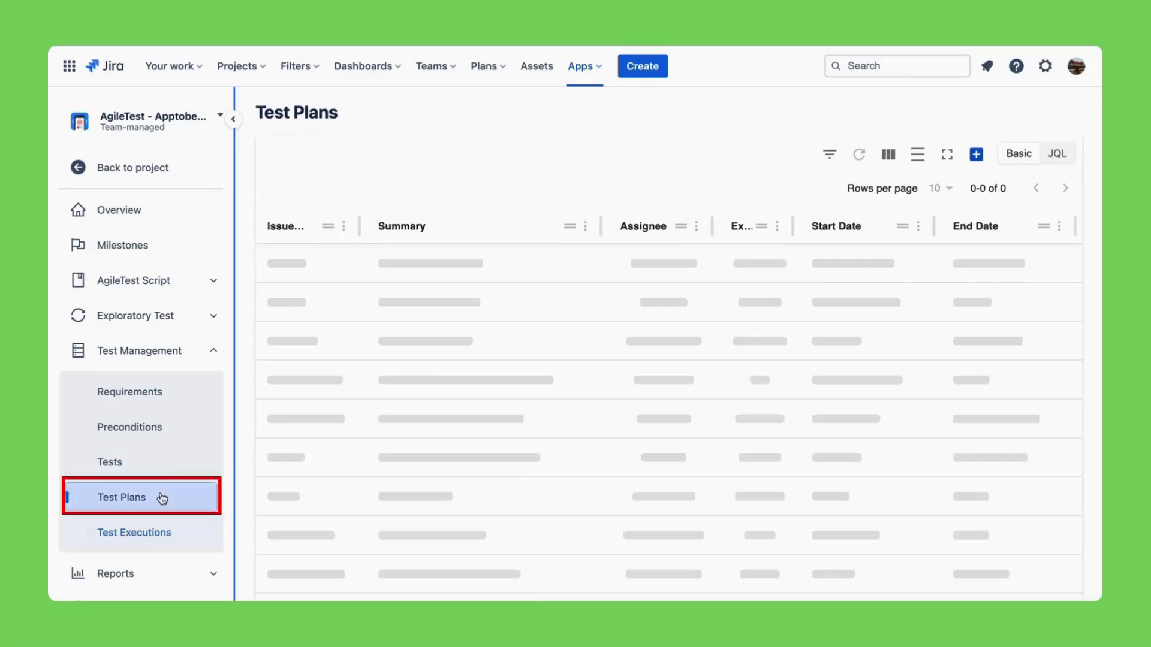
click(977, 158)
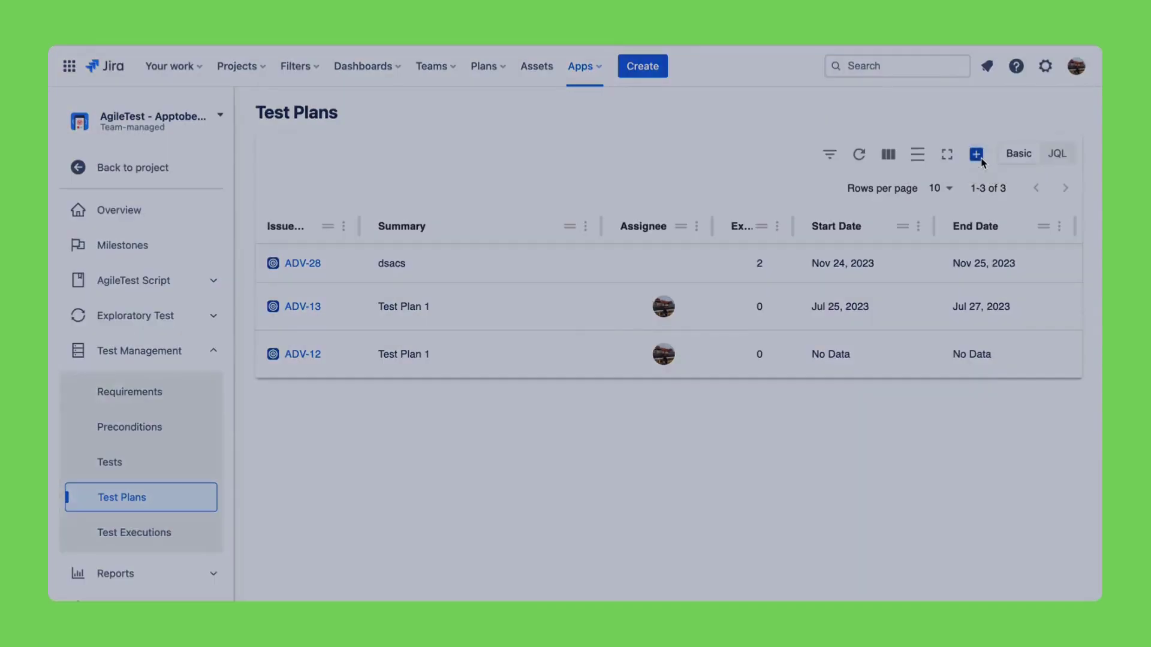
text(Login Form Validity)
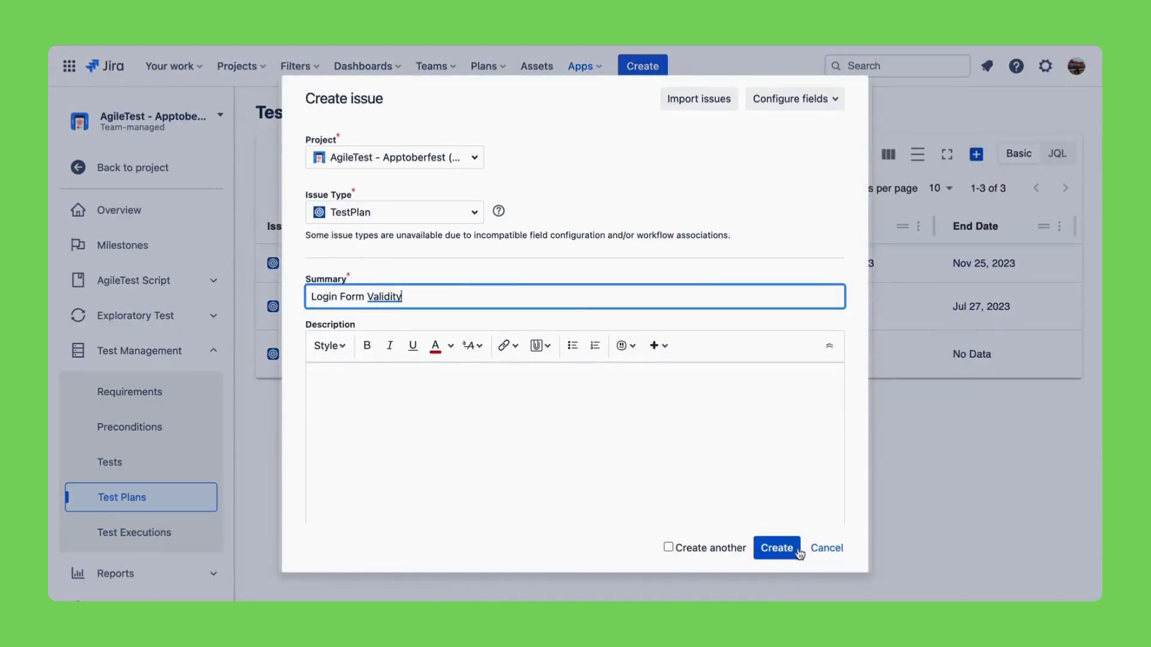
click(777, 548)
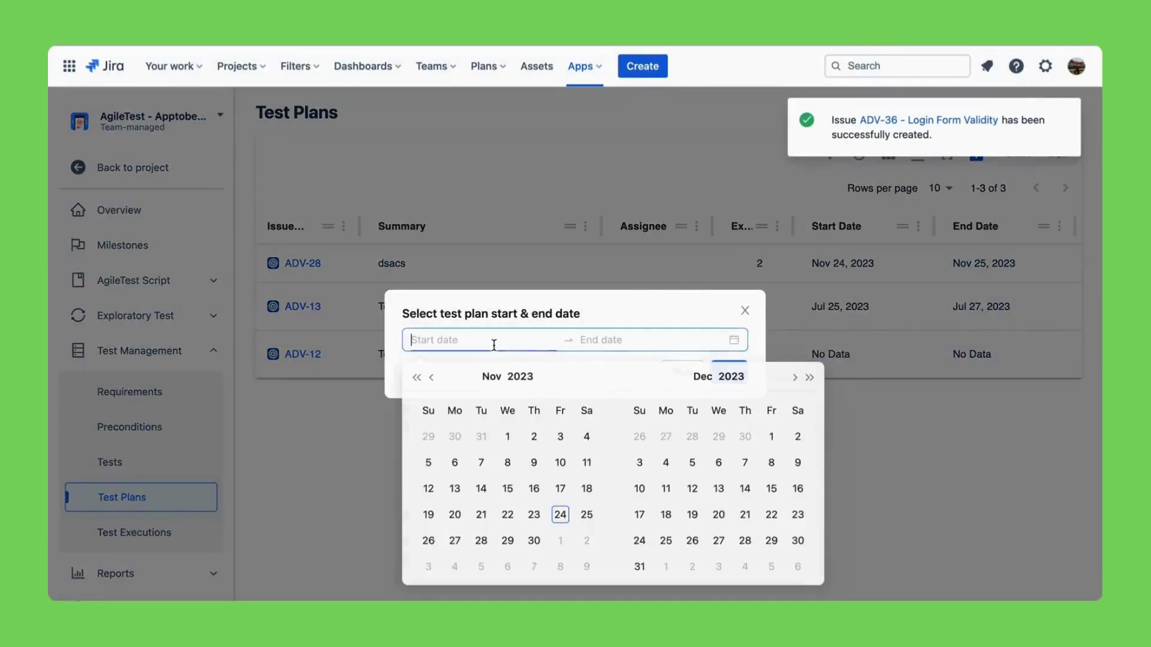
click(587, 516)
click(729, 373)
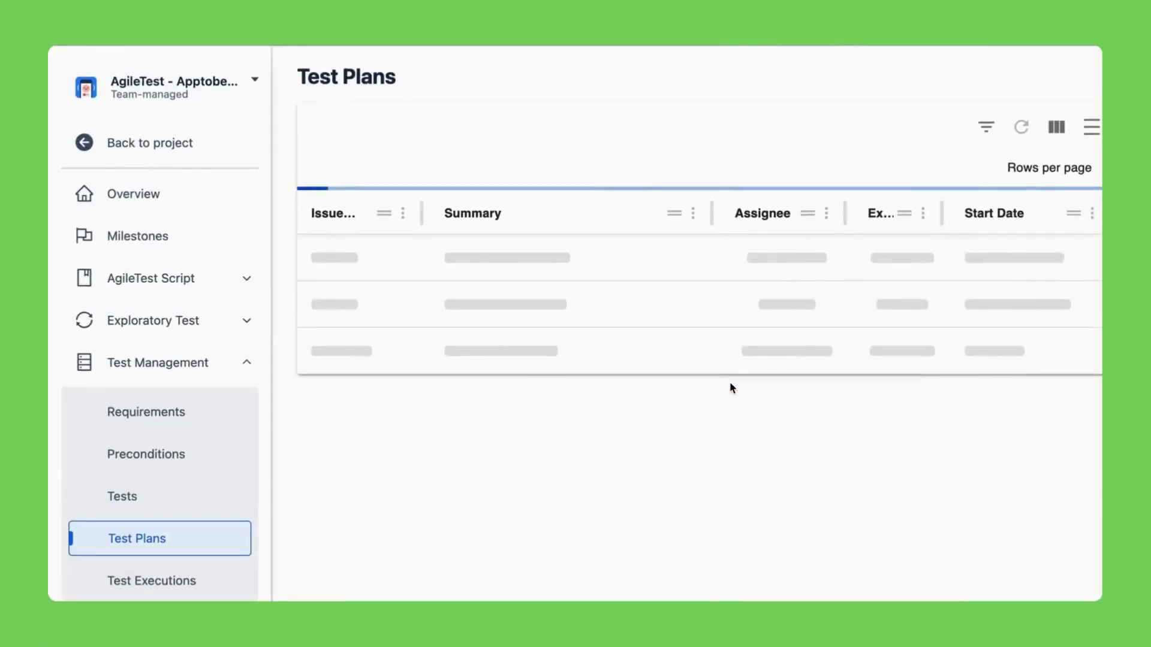
click(306, 266)
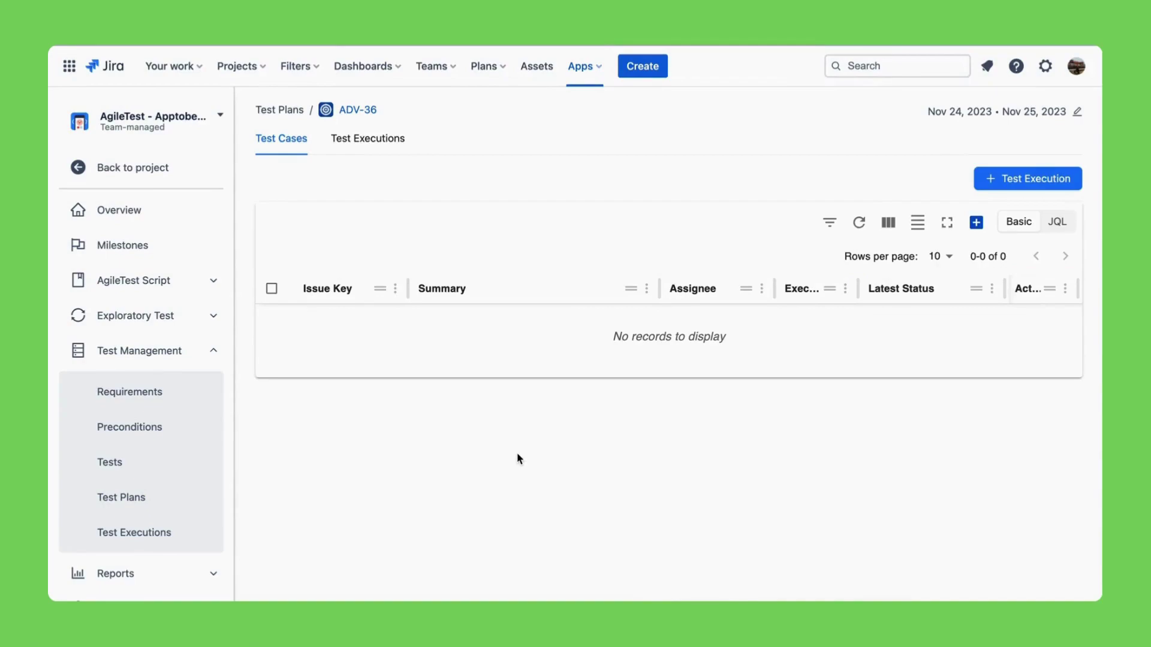
Step: Search existing test cases for 'TC' and add ADV-35 and ADV-34 to the plan
click(976, 222)
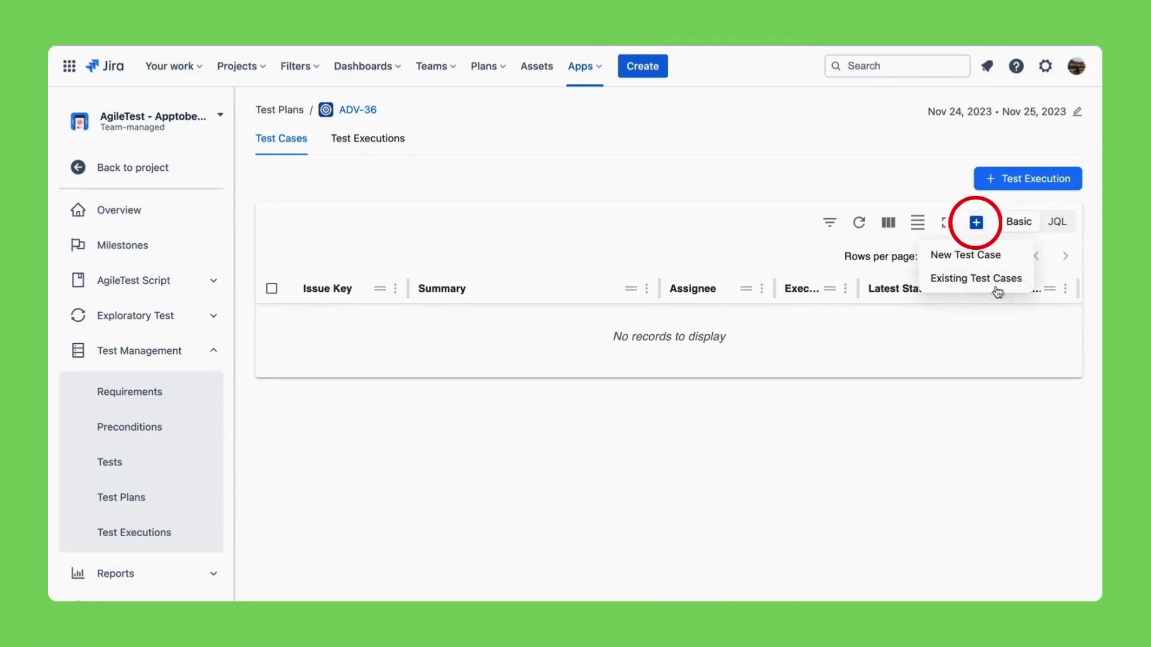
click(976, 278)
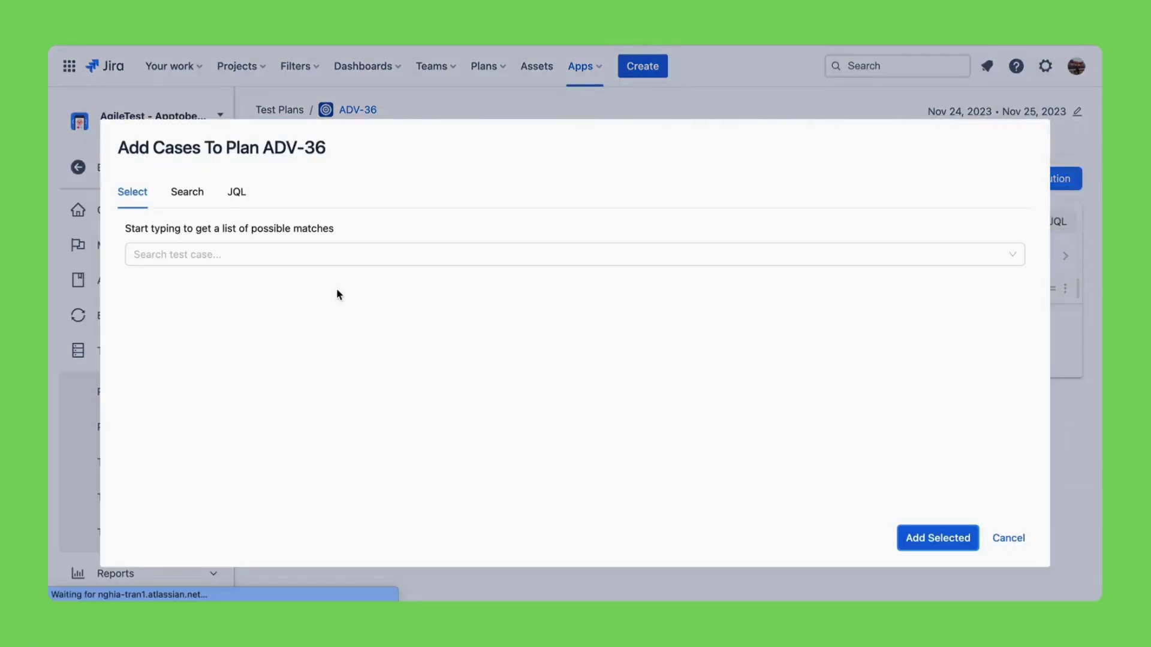
click(297, 259)
text(T)
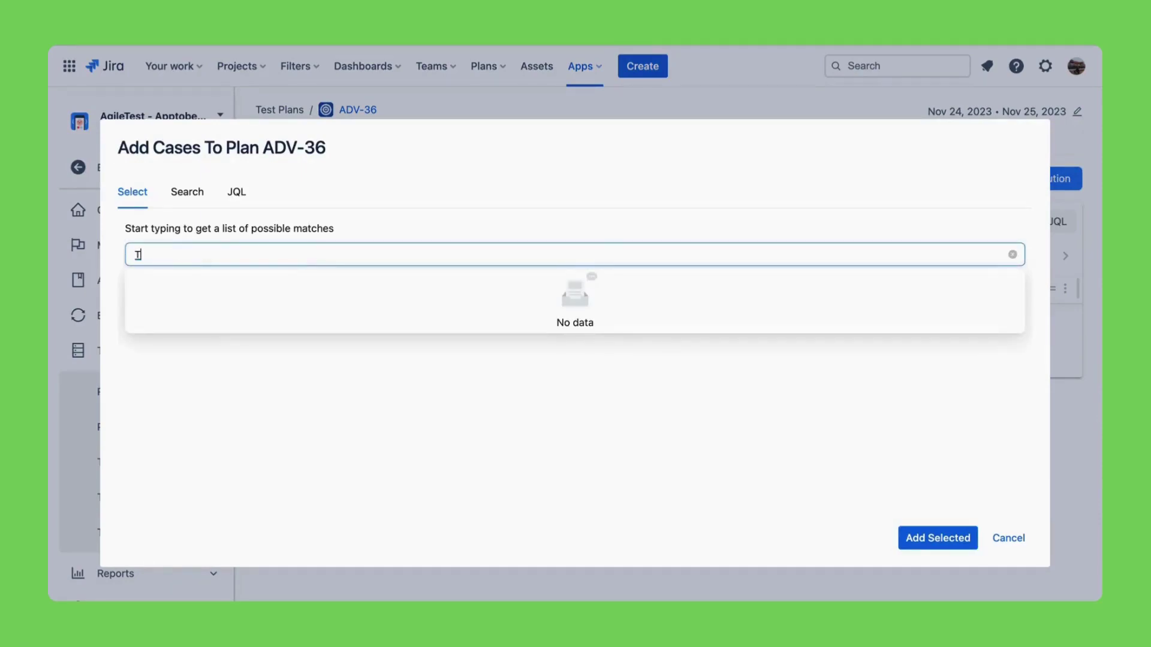
text(C)
click(229, 283)
click(212, 307)
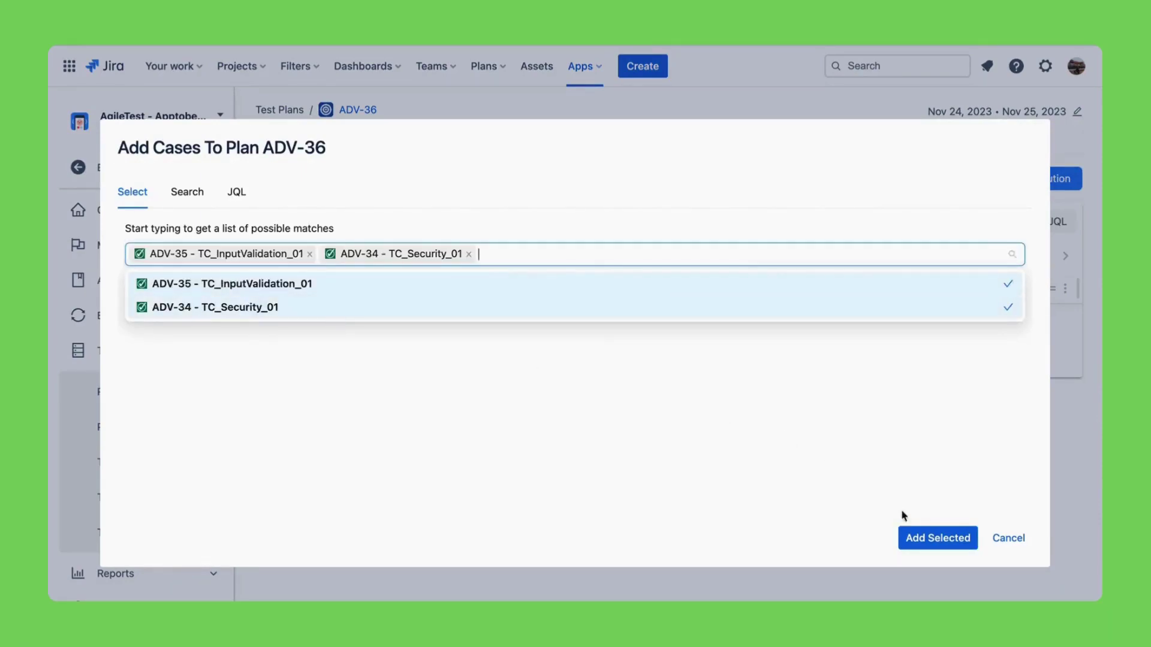
click(920, 537)
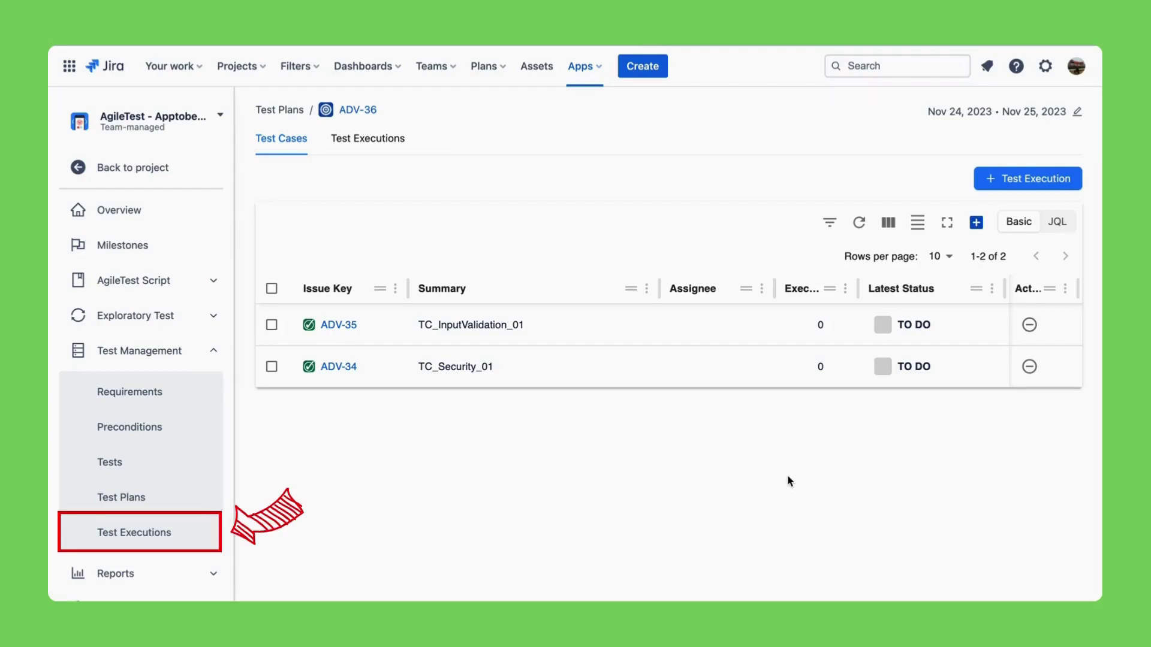
Step: Open TC_InputValidation_01 and view its test executions
click(339, 324)
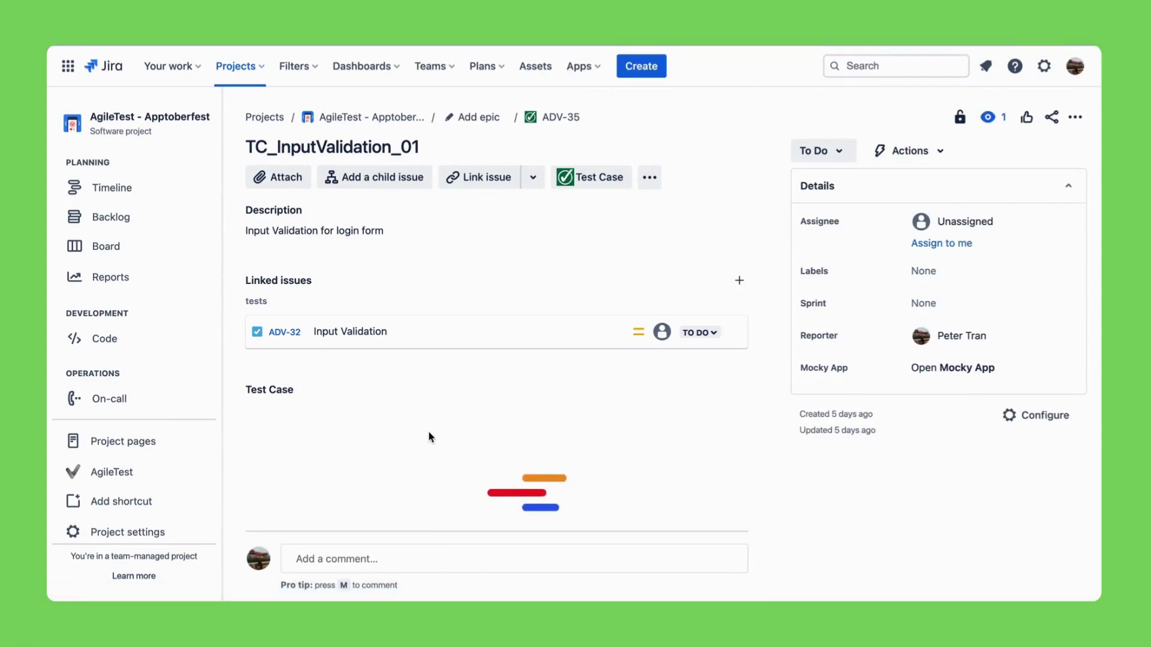
scroll(429, 437, down, 2)
scroll(429, 437, down, 2)
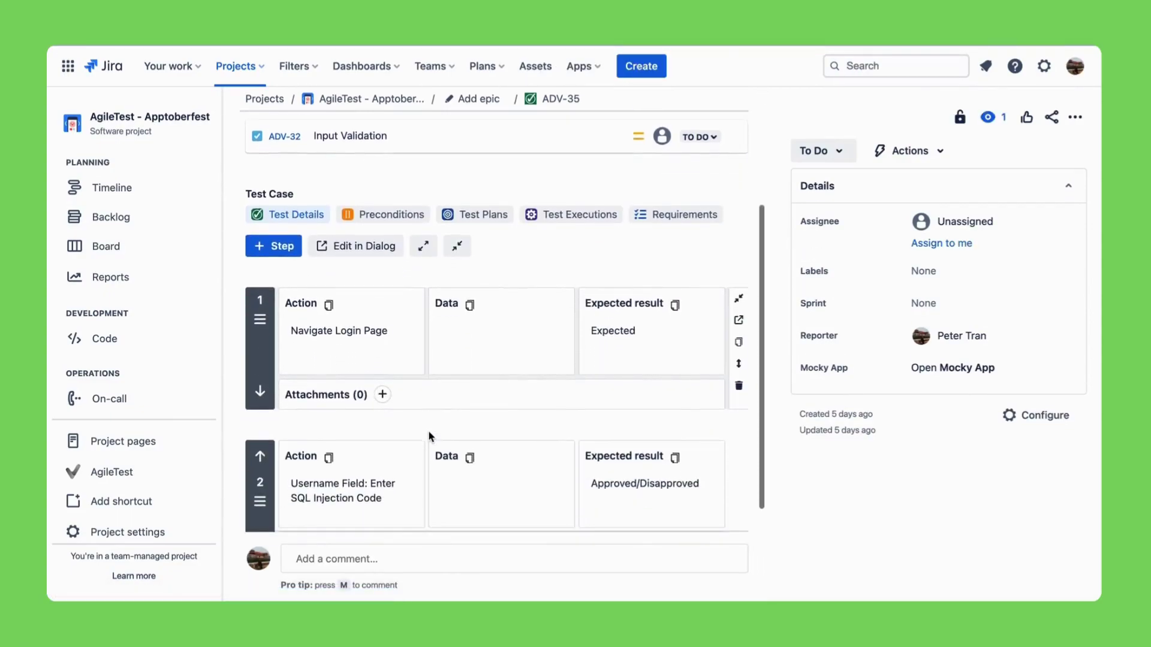
scroll(429, 437, down, 2)
scroll(429, 437, up, 3)
scroll(491, 359, up, 1)
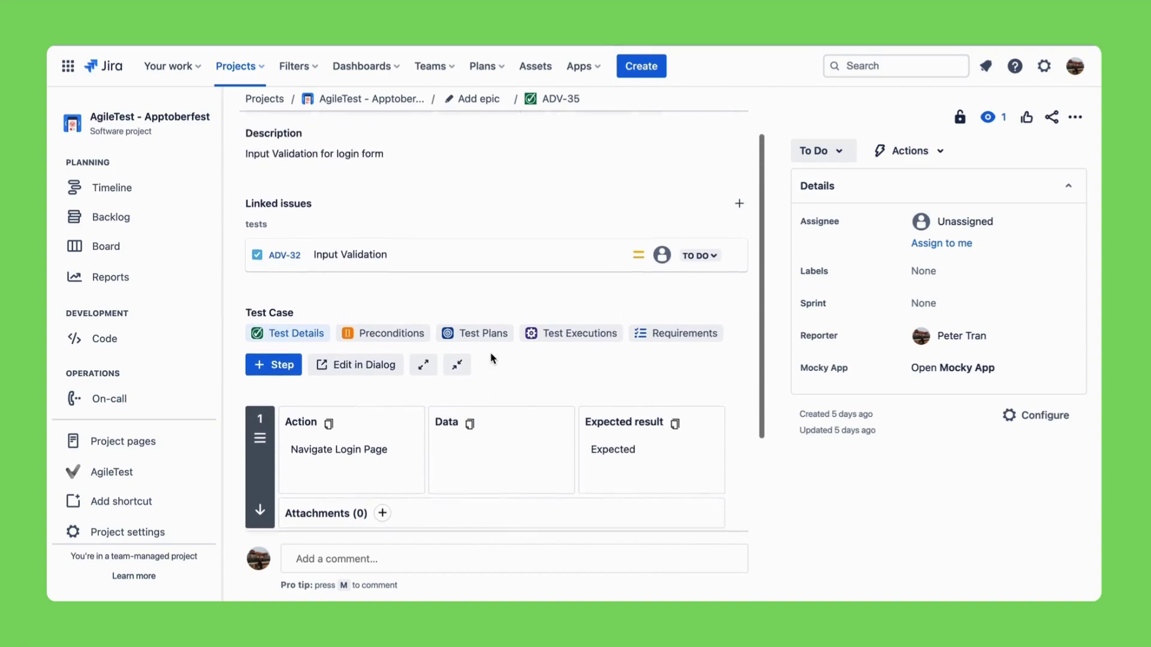
click(591, 421)
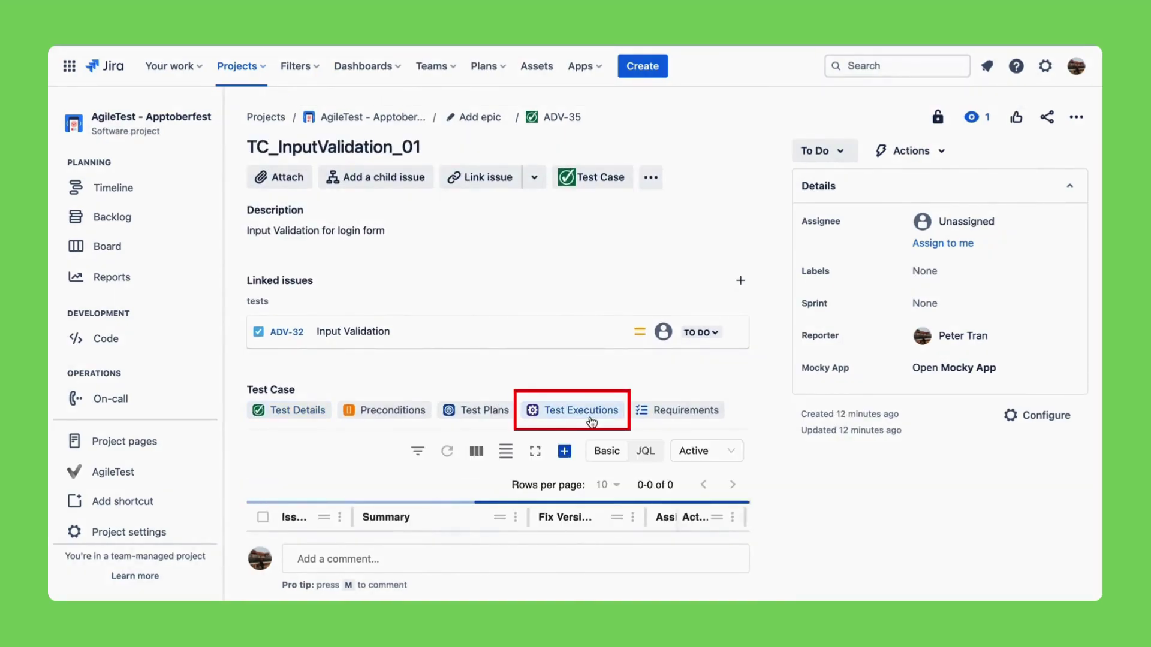
scroll(666, 269, down, 1)
click(564, 327)
Step: Create an ad-hoc execution for ADV-35 with an assignee and the Develop environment
click(620, 360)
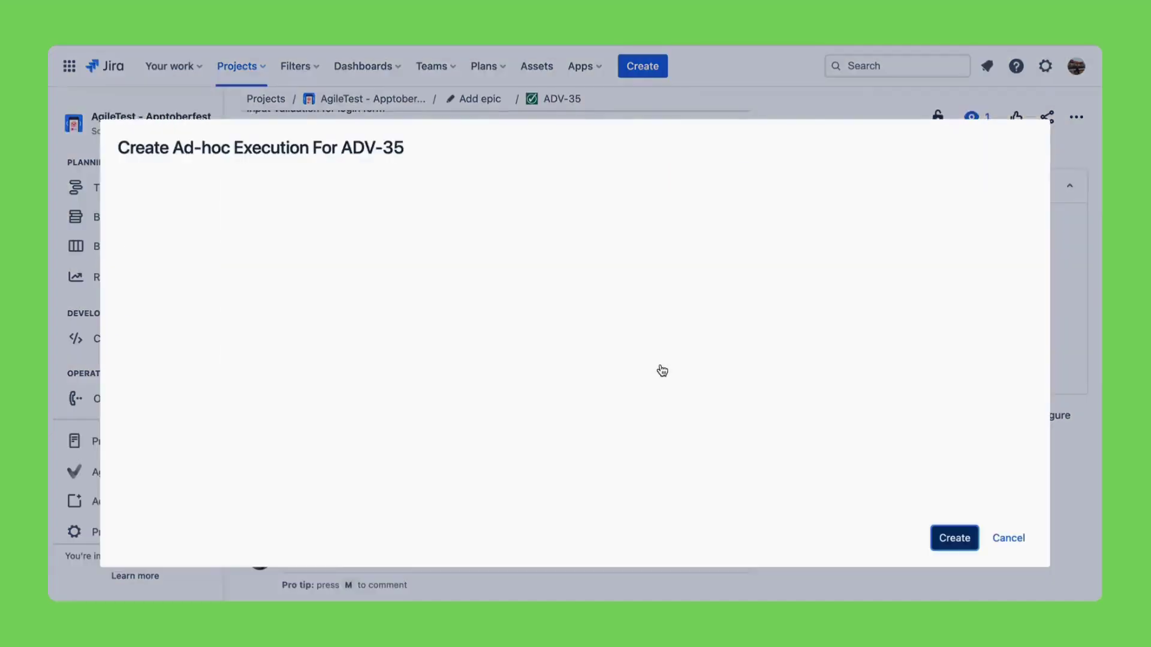
click(550, 286)
click(544, 311)
click(530, 410)
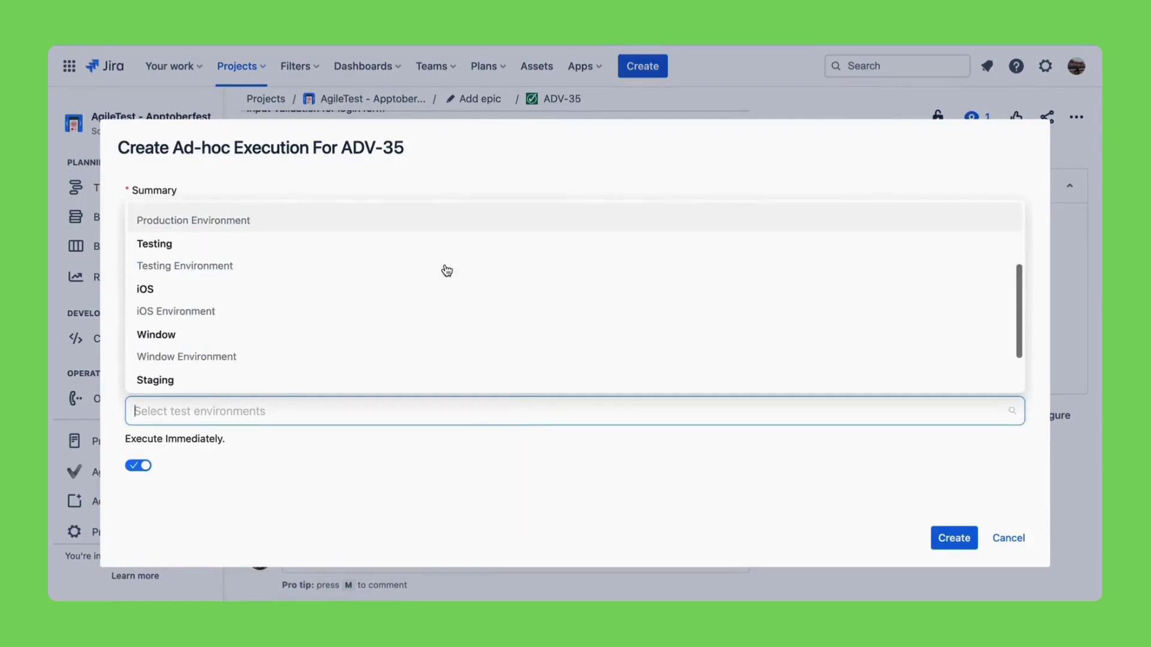
scroll(442, 267, up, 2)
click(445, 225)
click(950, 536)
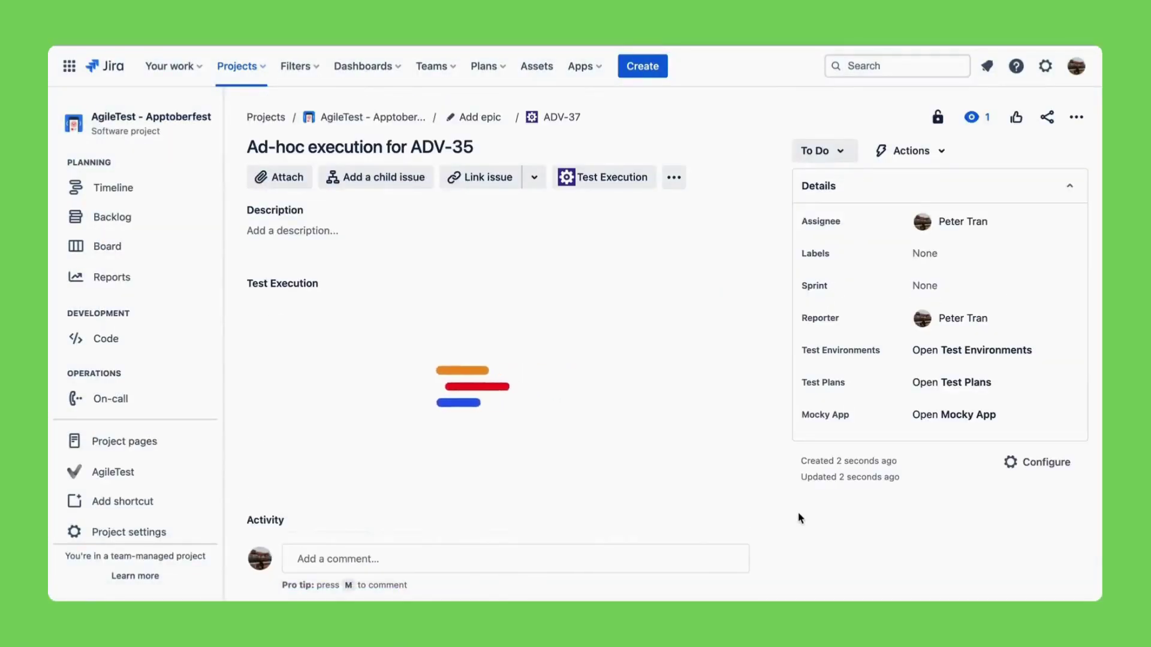
scroll(482, 458, down, 1)
scroll(482, 458, down, 1)
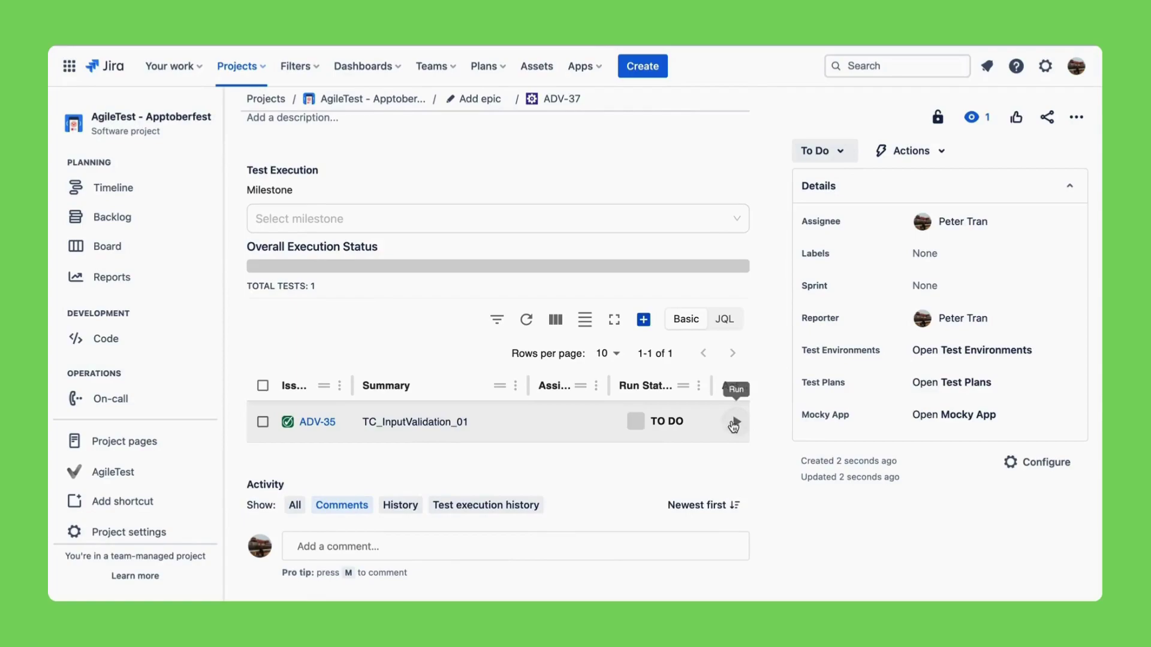
Step: Run TC_InputValidation_01 from ADV-37 and mark the result as Pass
click(734, 423)
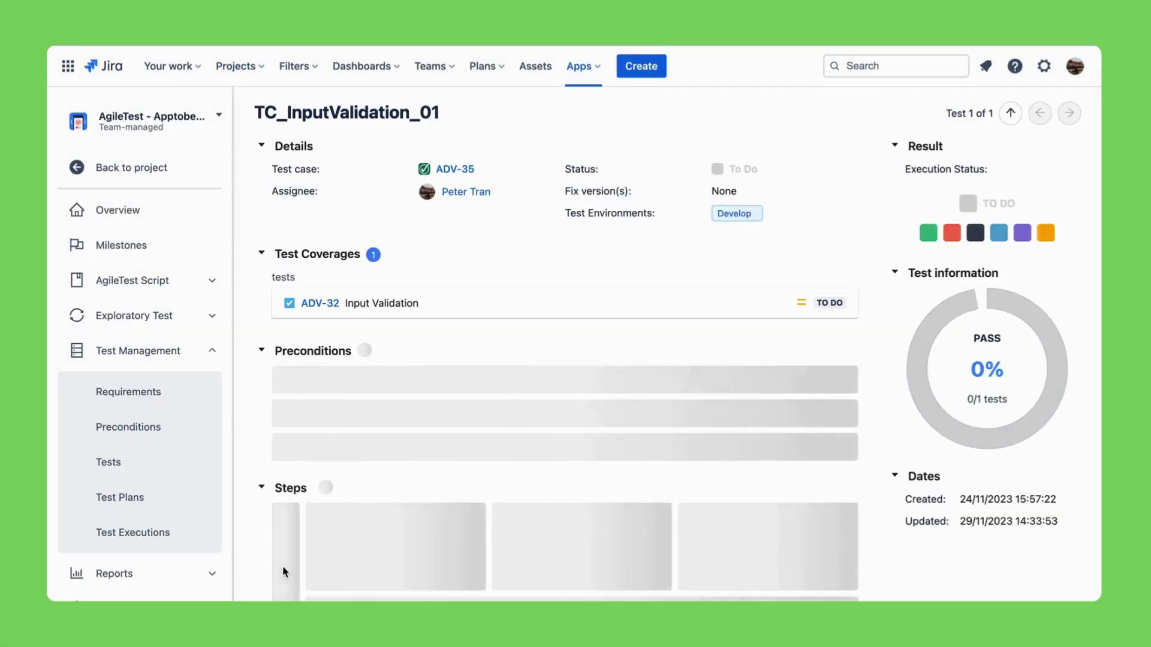
scroll(715, 473, down, 5)
scroll(715, 473, down, 2)
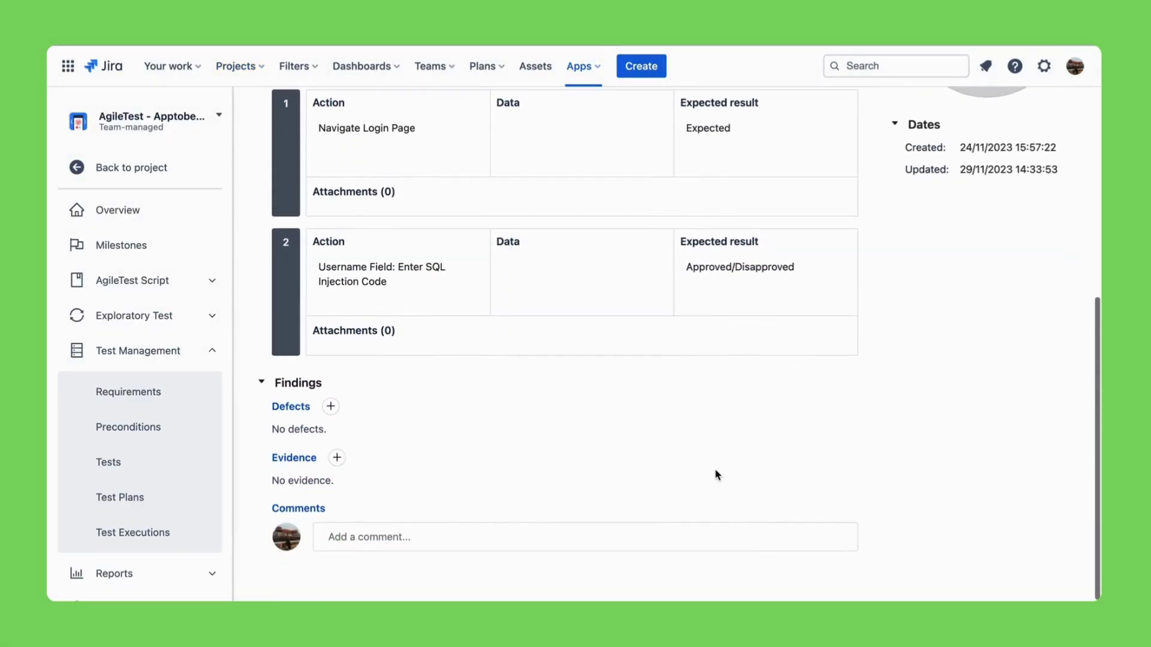
scroll(717, 475, up, 5)
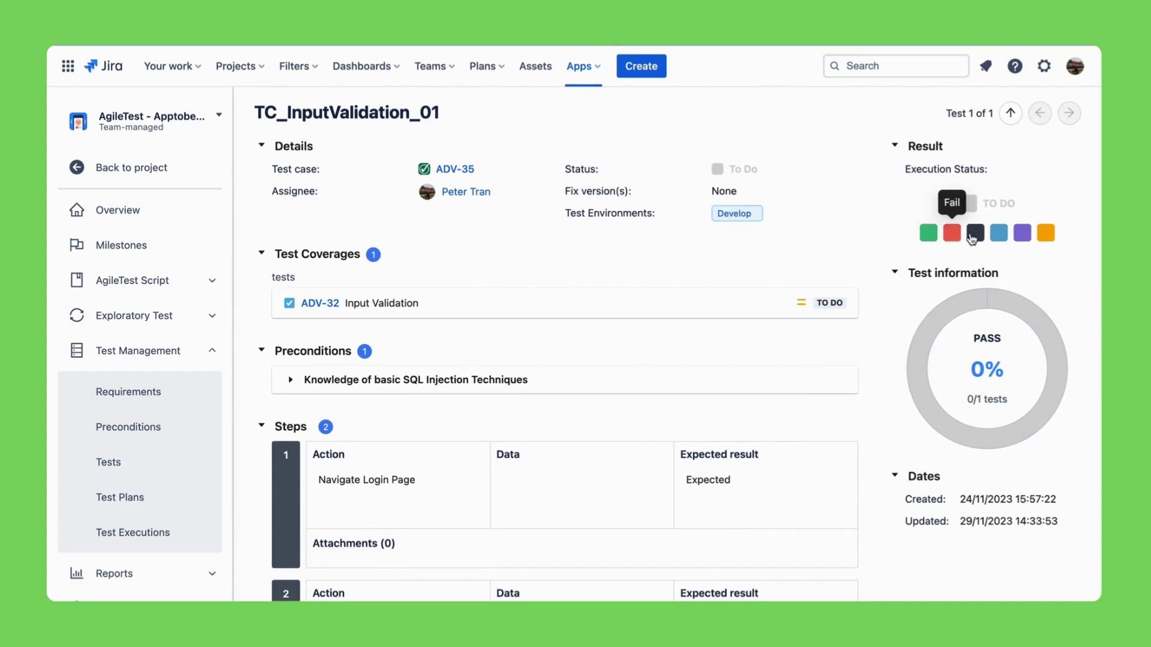
click(930, 234)
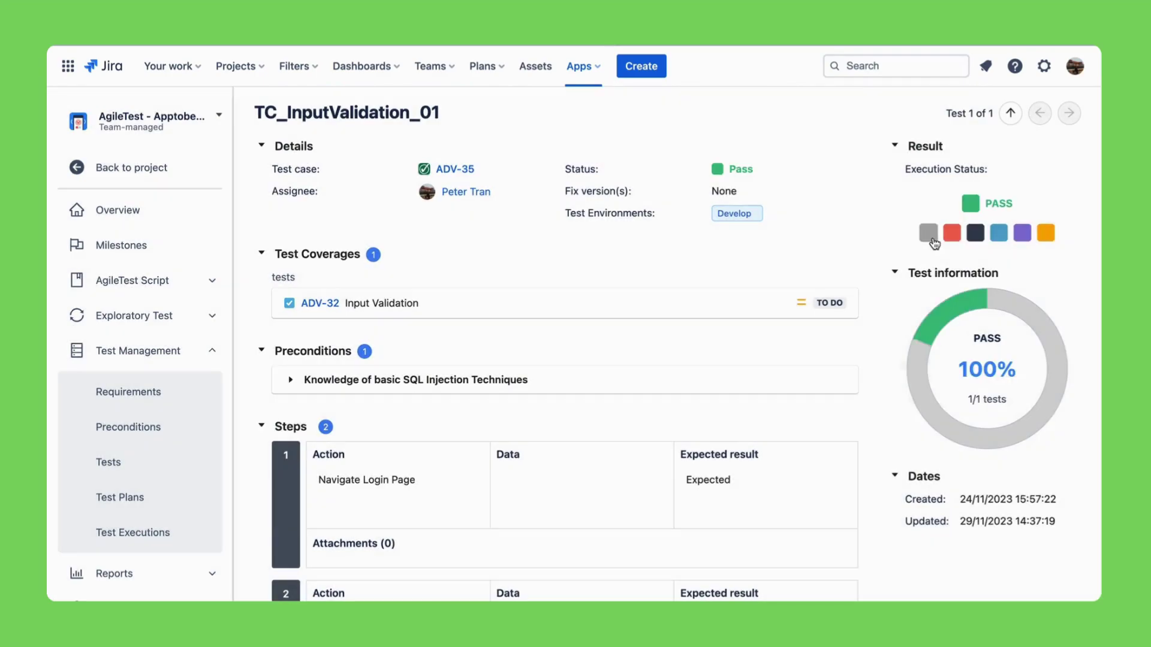
Step: Open test plan ADV-36 and select both of its test cases
click(170, 510)
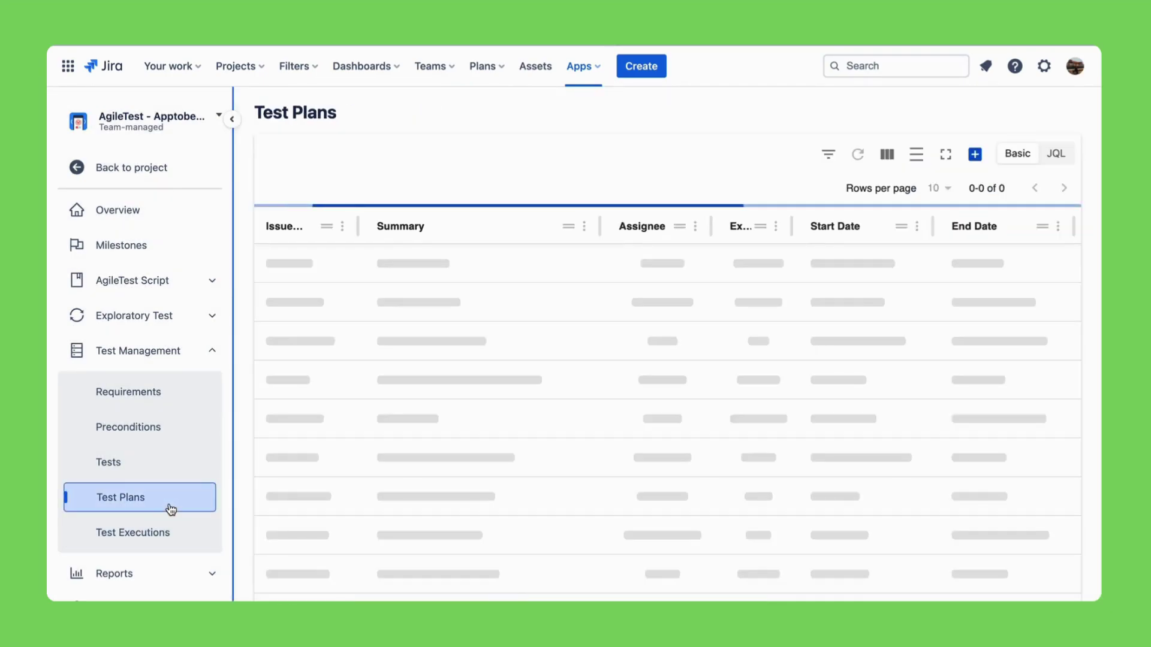
click(387, 310)
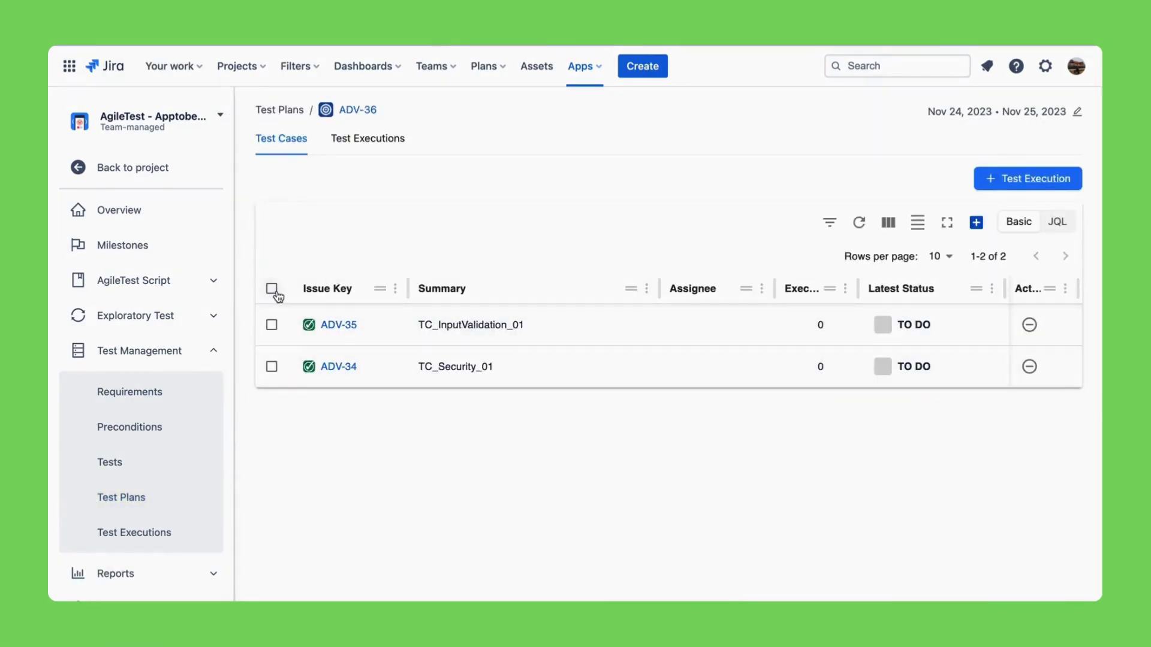
click(272, 289)
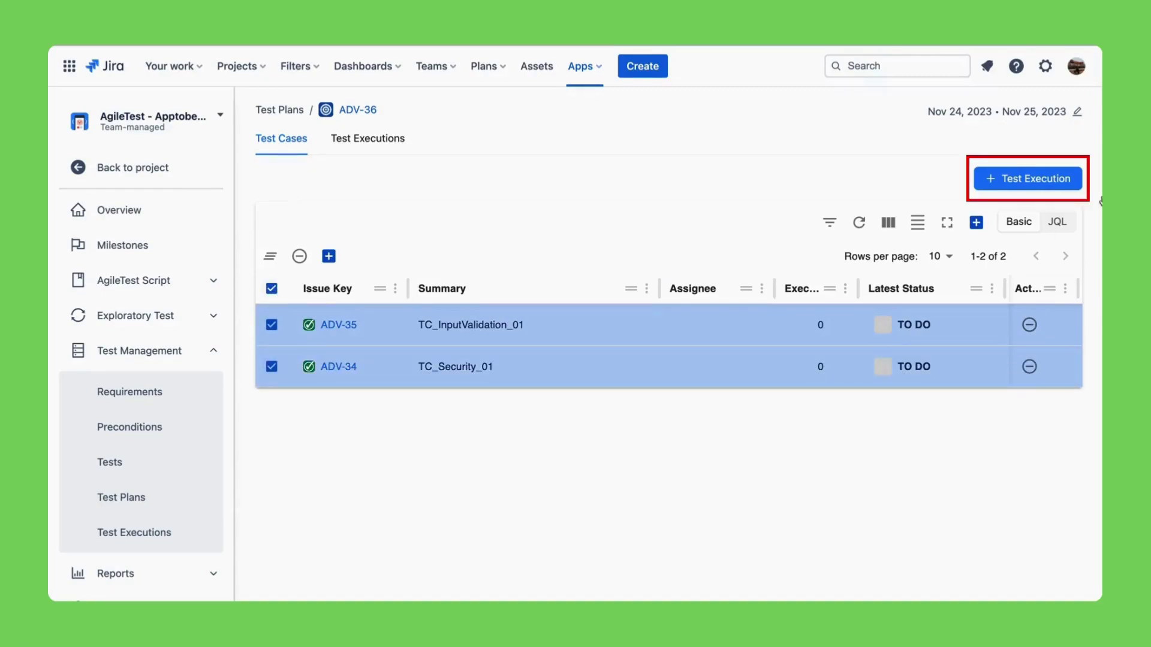
Step: Create execution ADV-39 from the selected test cases, with an assignee and the Develop environment
click(1034, 178)
click(1015, 255)
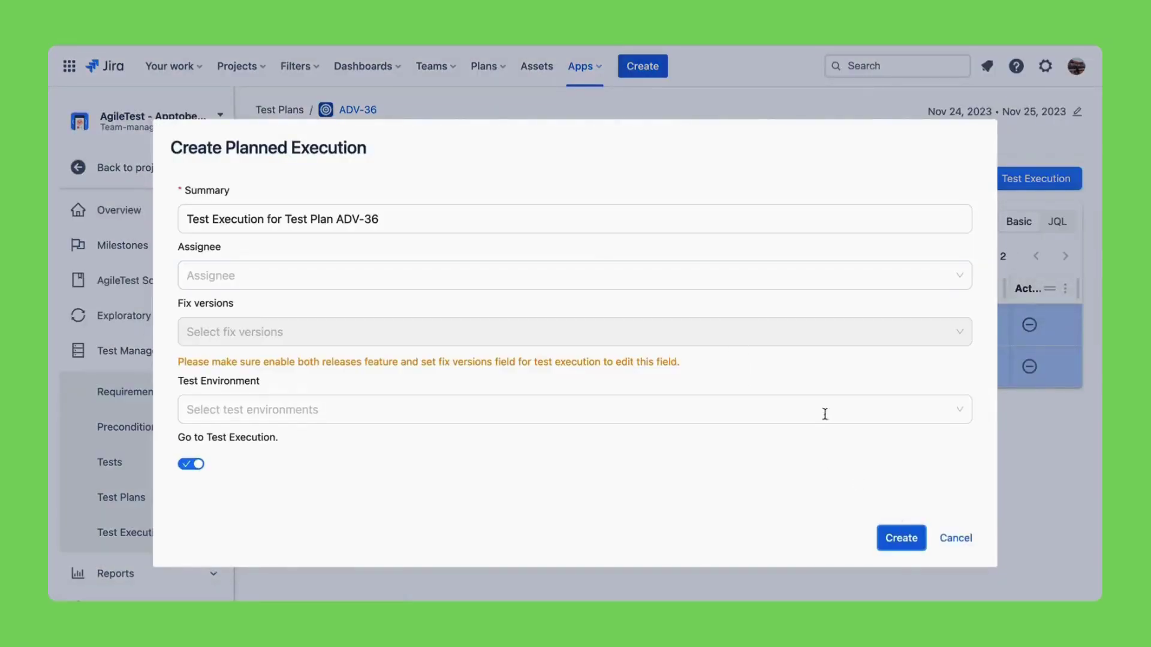
click(575, 275)
click(248, 309)
click(609, 410)
click(481, 226)
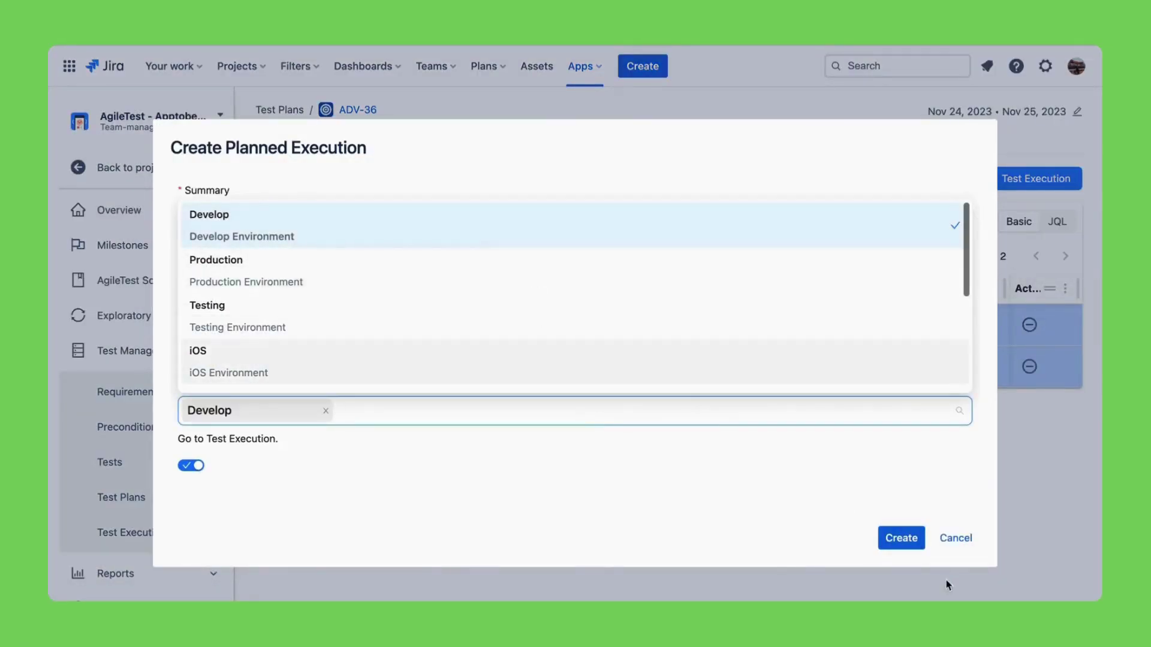
click(901, 538)
scroll(679, 413, down, 3)
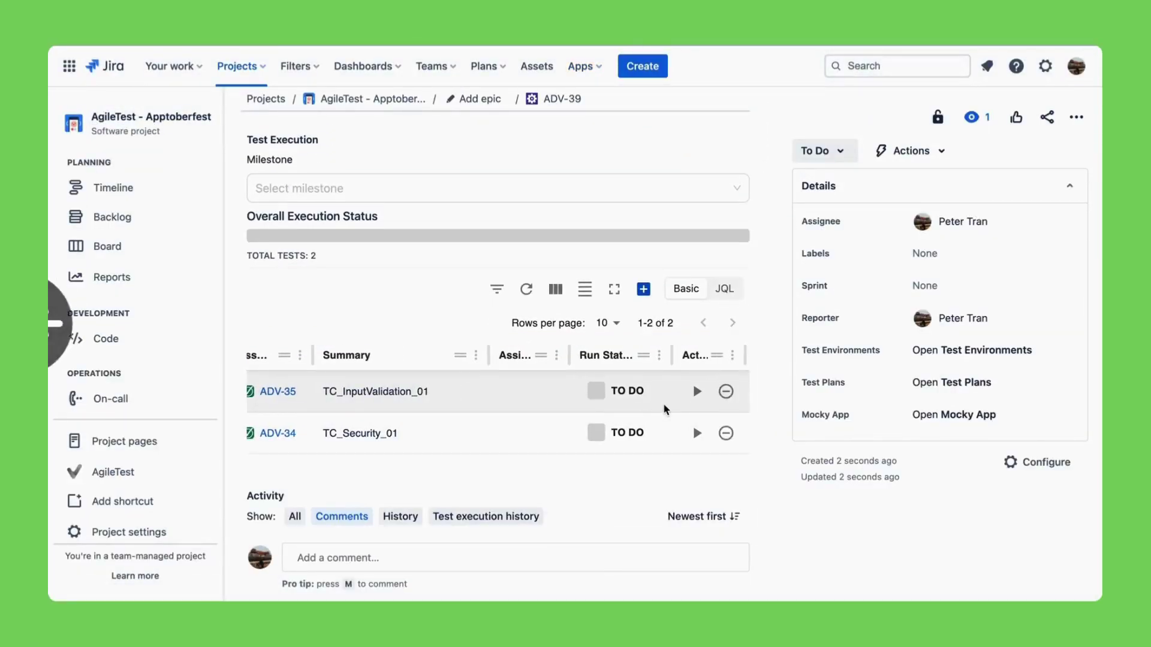
Step: Record TC_InputValidation_01 as Pass in ADV-39 and go back to the execution
click(697, 391)
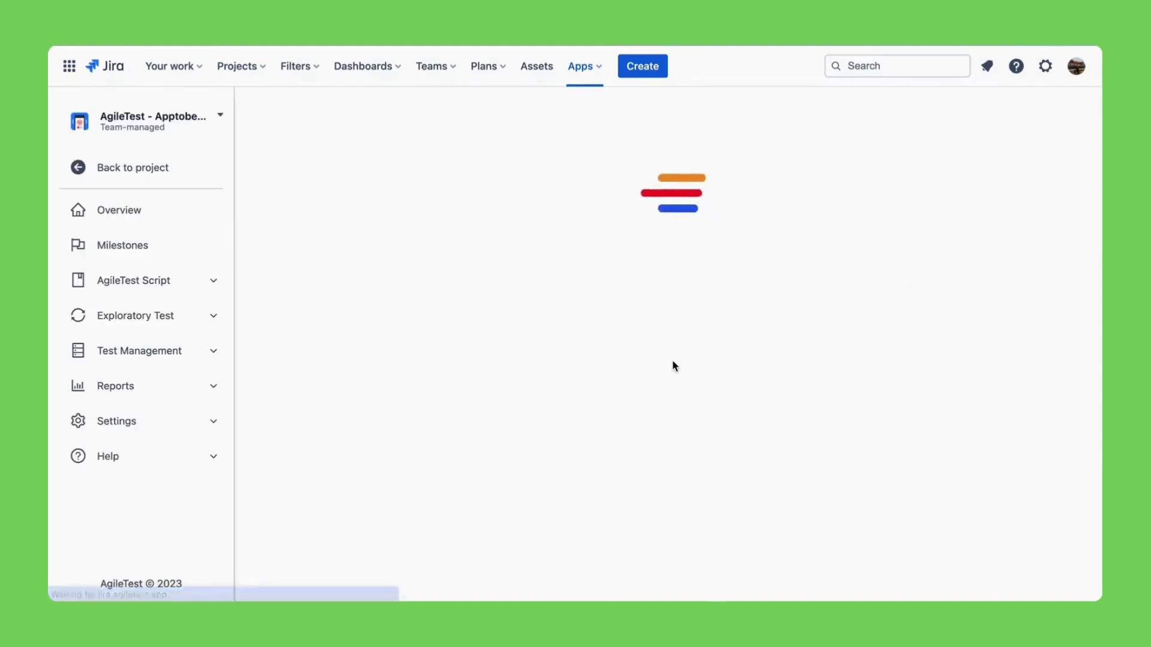
click(931, 234)
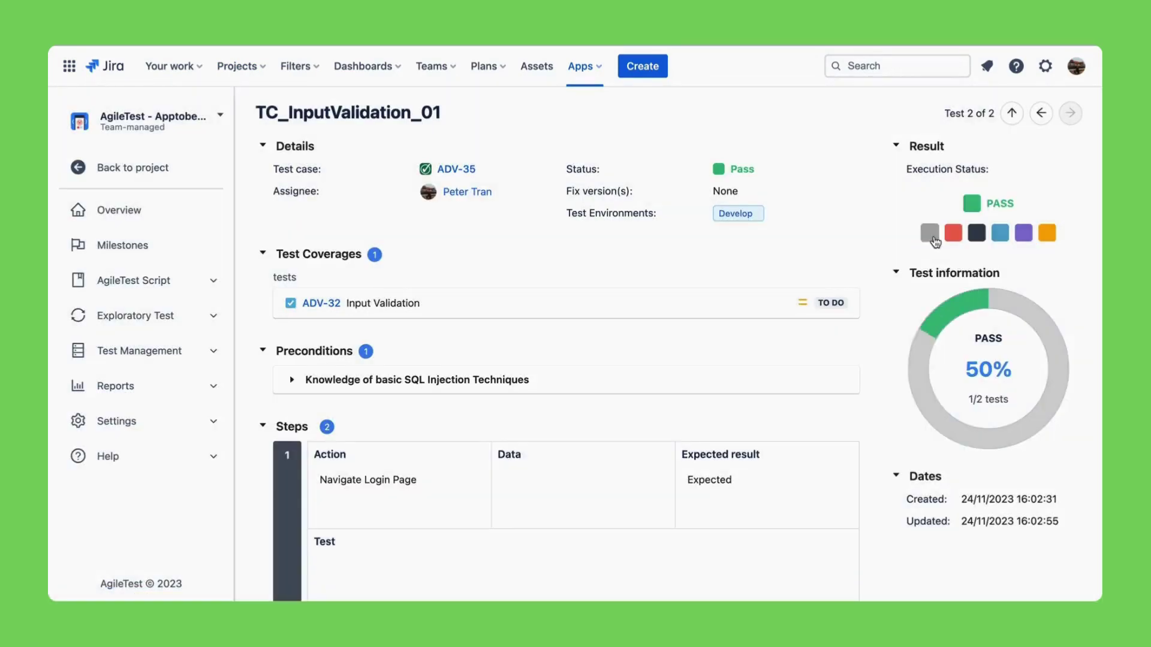
click(291, 381)
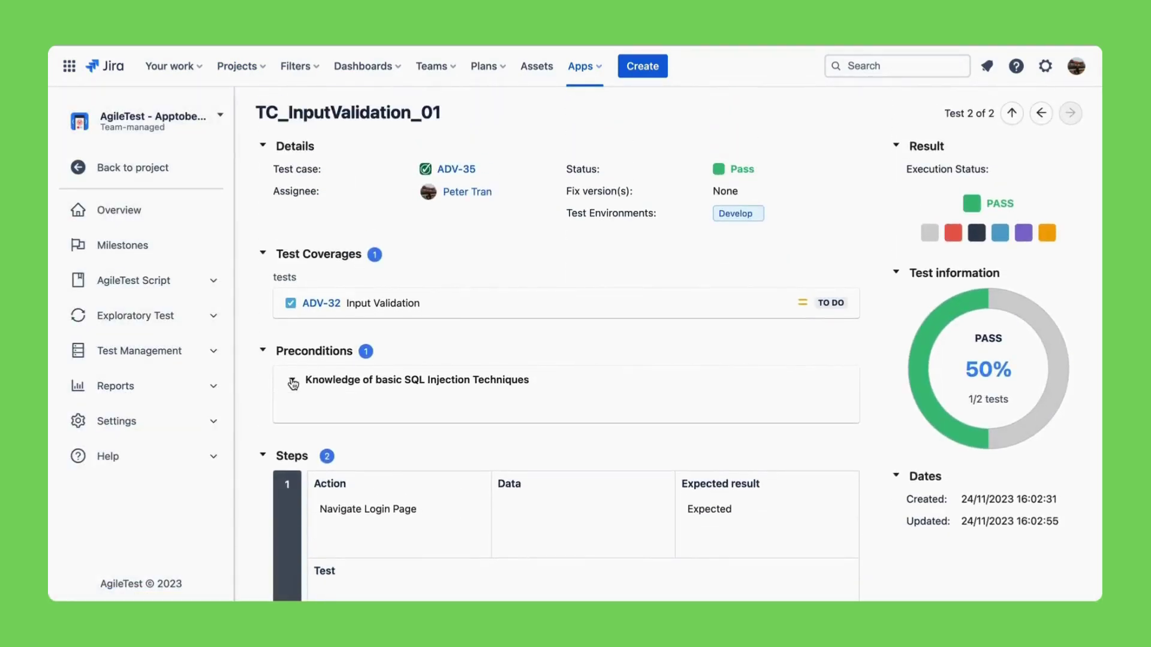
click(460, 176)
click(1007, 118)
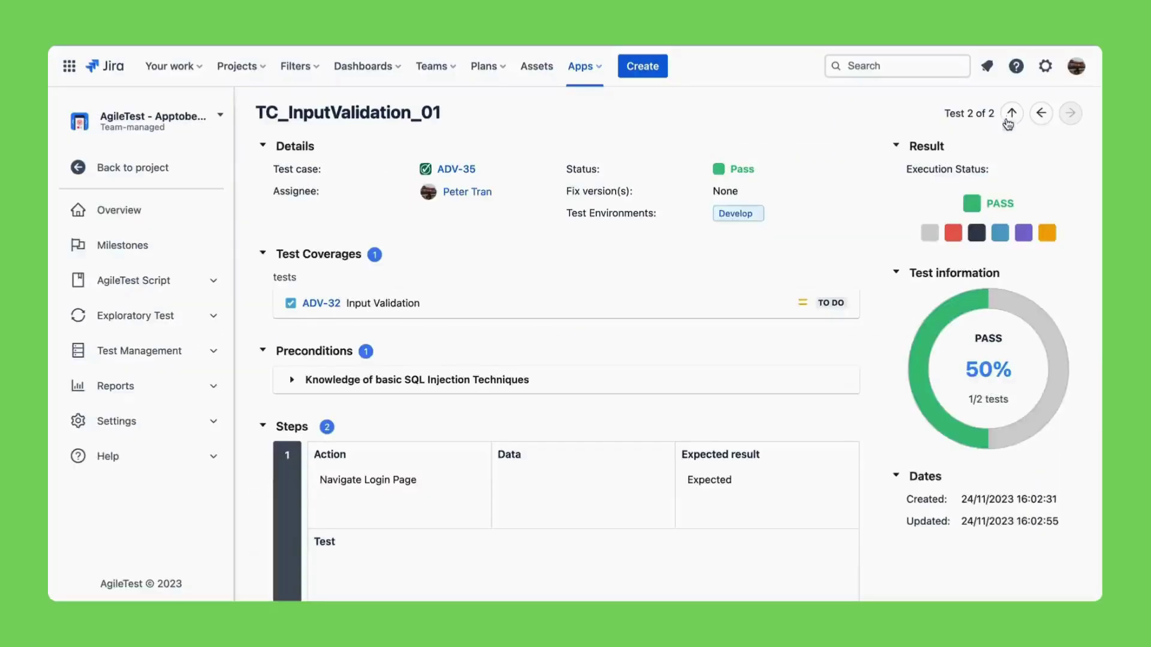
scroll(372, 509, down, 3)
scroll(372, 509, down, 3)
scroll(373, 509, up, 10)
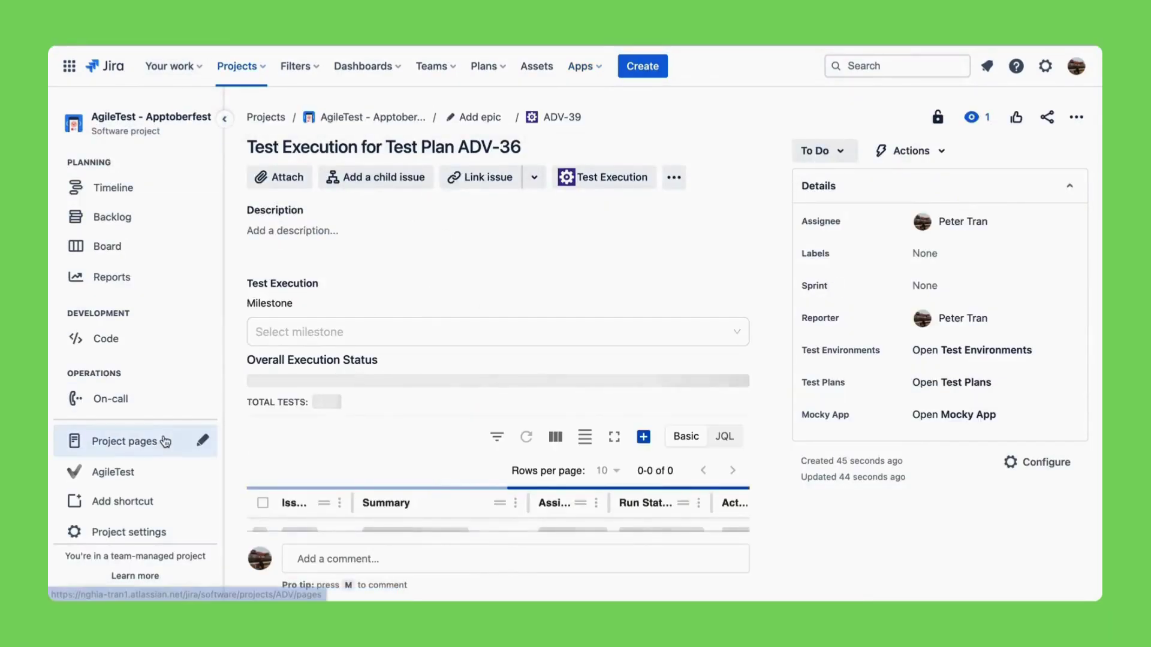
scroll(516, 417, down, 3)
Step: Record TC_Security_01 as Fail, then reopen test plan ADV-36
click(735, 419)
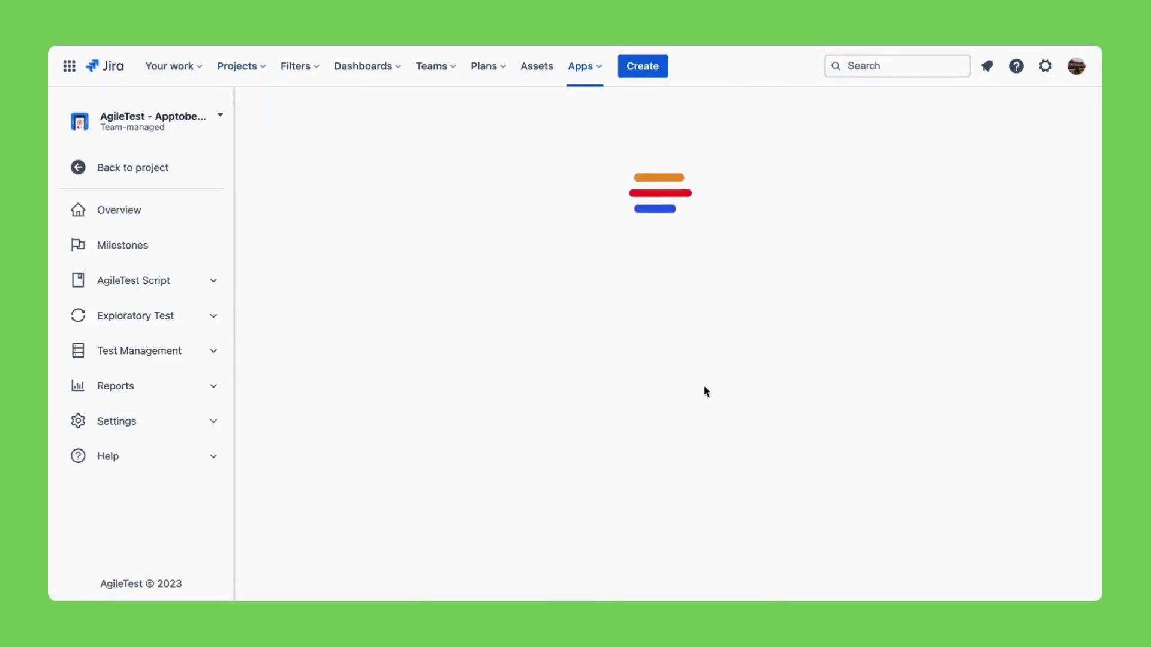
click(957, 239)
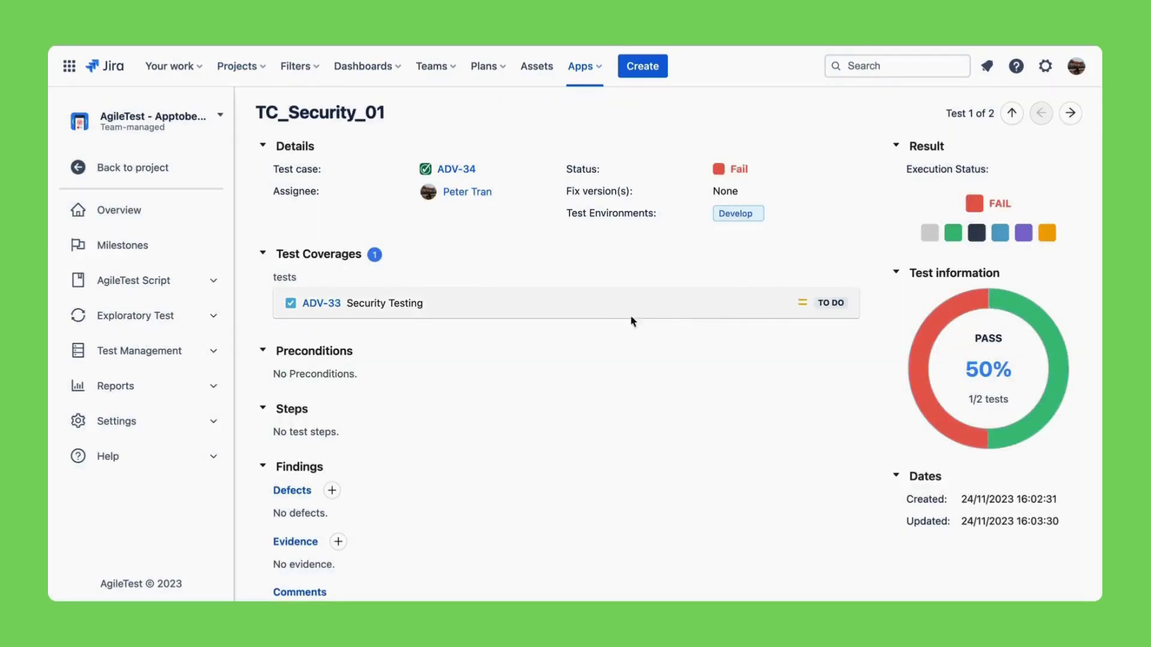
scroll(438, 279, down, 2)
scroll(438, 279, up, 2)
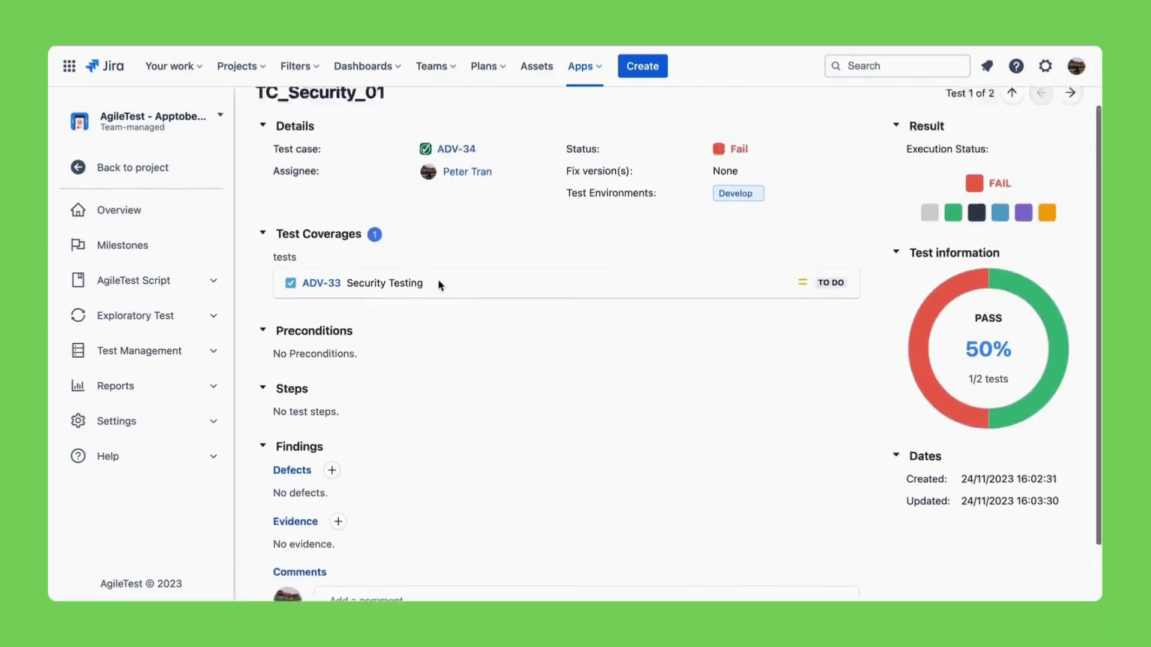
click(171, 352)
click(148, 497)
click(313, 265)
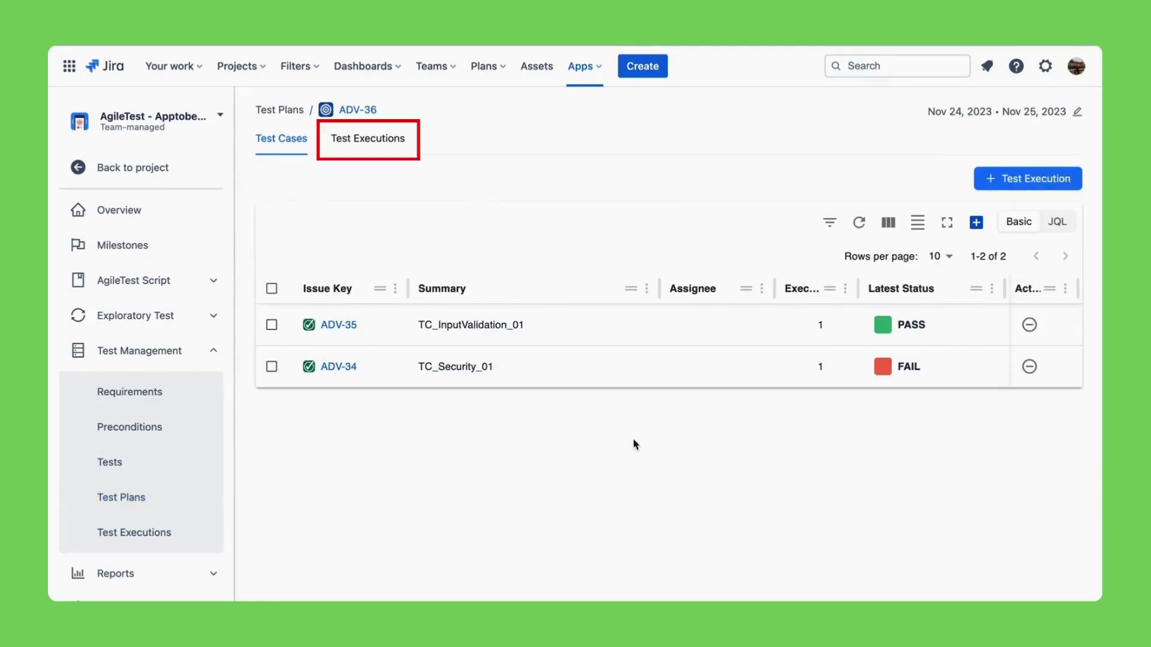
Step: Show the Test Executions list of test plan ADV-36
click(396, 142)
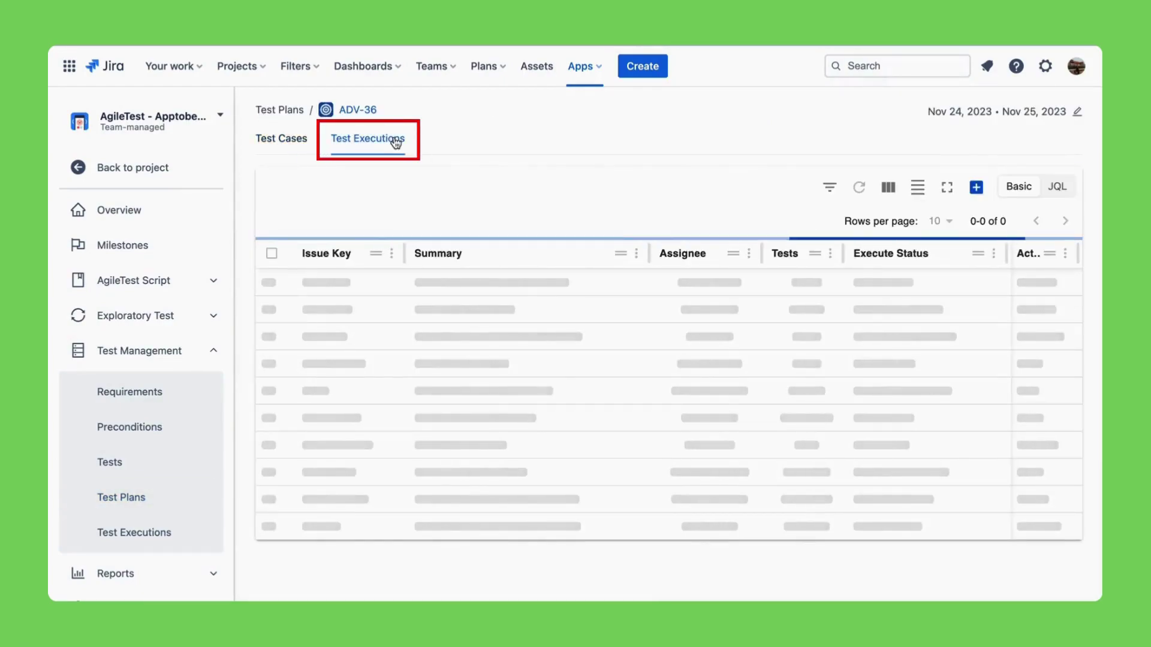